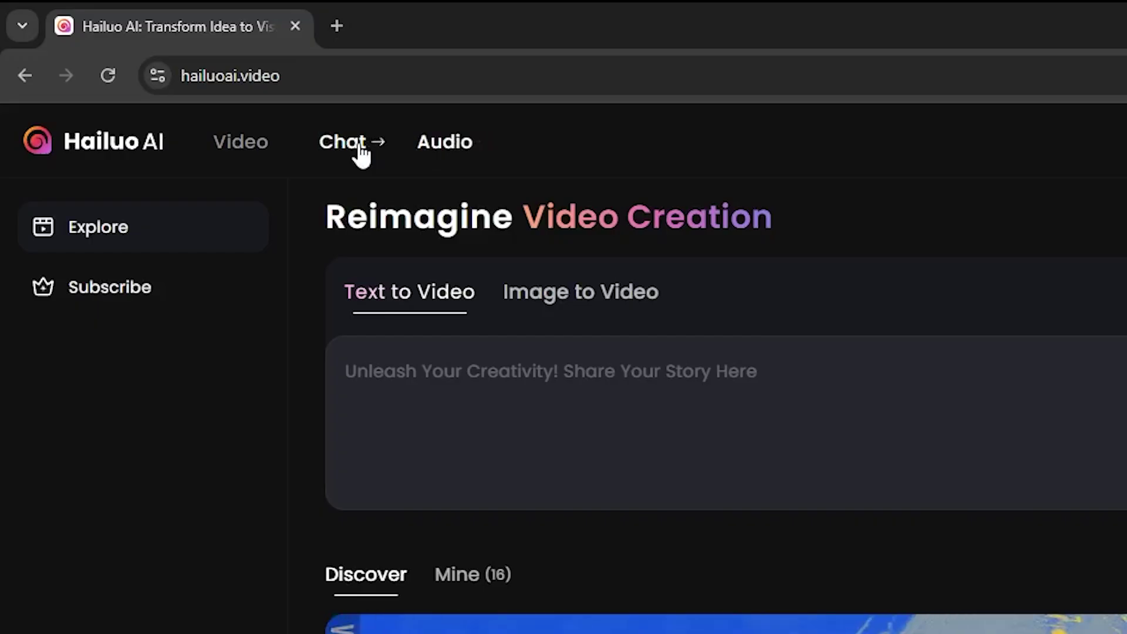
Open the chat assistant and send the request "write story about first airplane but undr 500 characters".
{"action": "left_click", "coordinate": [359, 147]}
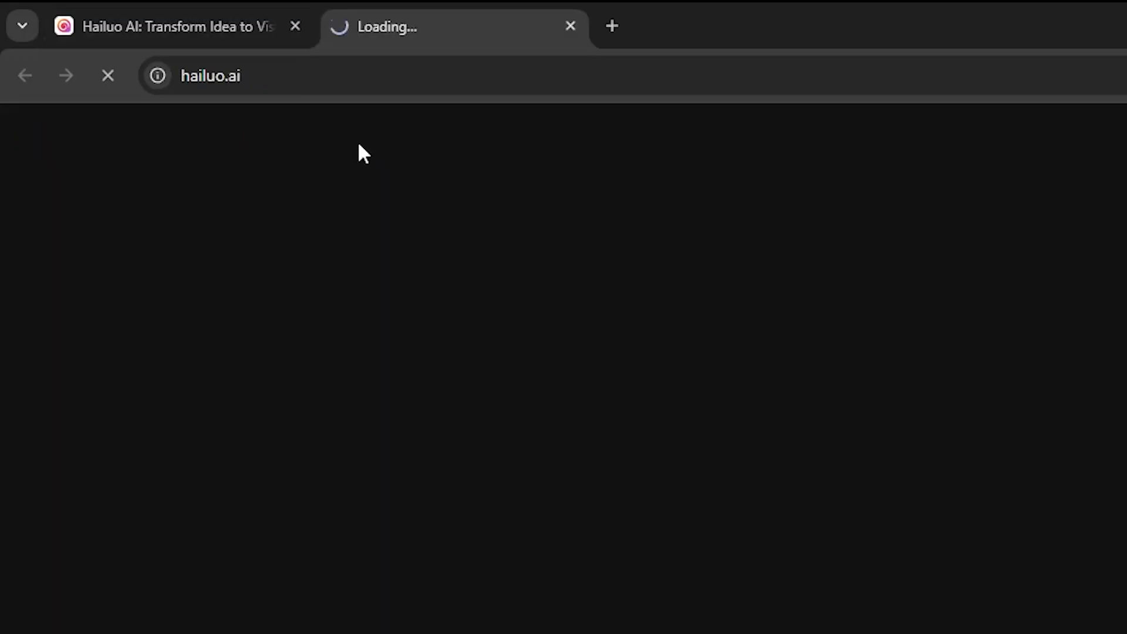
{"action": "type", "text": "write story about first airplane but les sthan"}
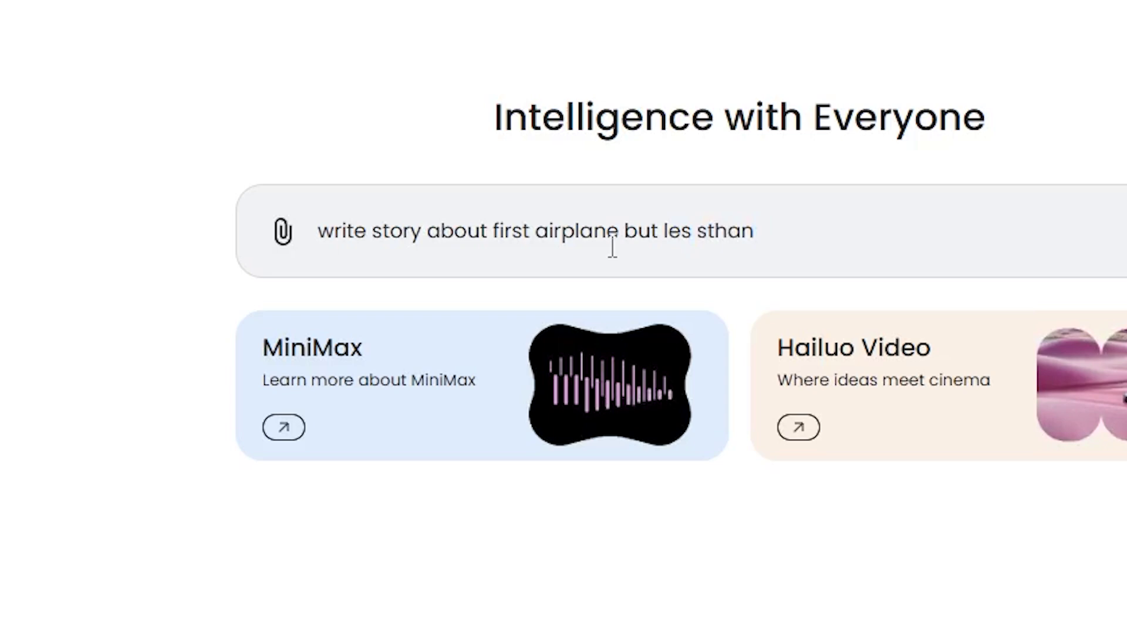
{"action": "key", "text": "BackSpace"}
{"action": "key", "text": "BackSpace"}
{"action": "key", "text": "BackSpace"}
{"action": "key", "text": "BackSpace"}
{"action": "key", "text": "BackSpace"}
{"action": "key", "text": "BackSpace"}
{"action": "key", "text": "BackSpace"}
{"action": "key", "text": "BackSpace"}
{"action": "key", "text": "BackSpace"}
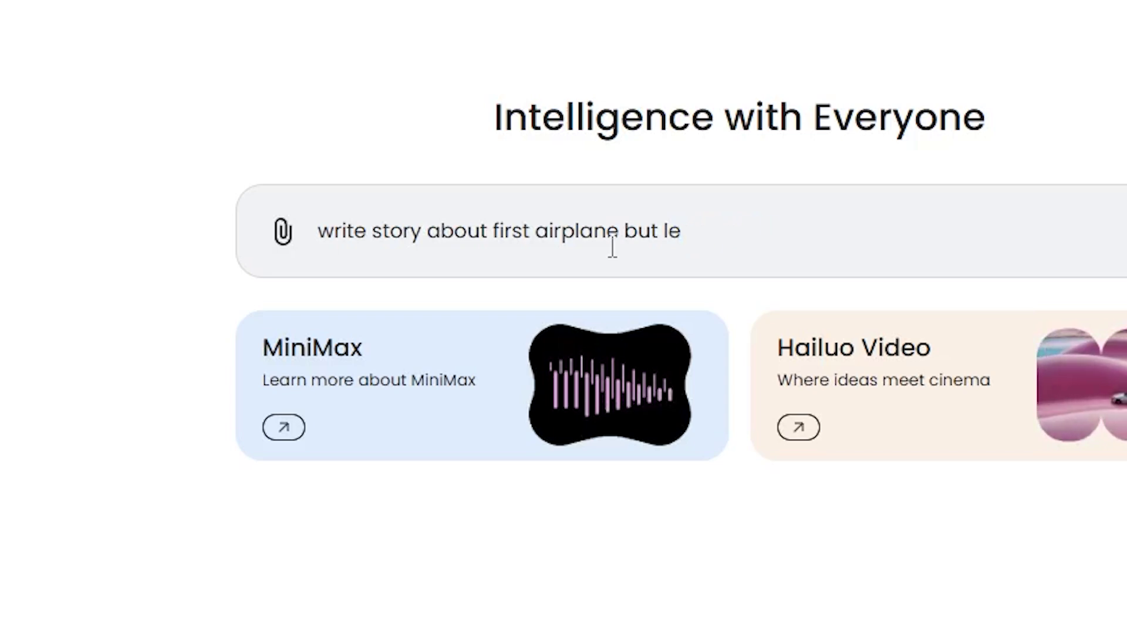
{"action": "type", "text": "undr 500 characte"}
{"action": "type", "text": "rs"}
{"action": "key", "text": "Return"}
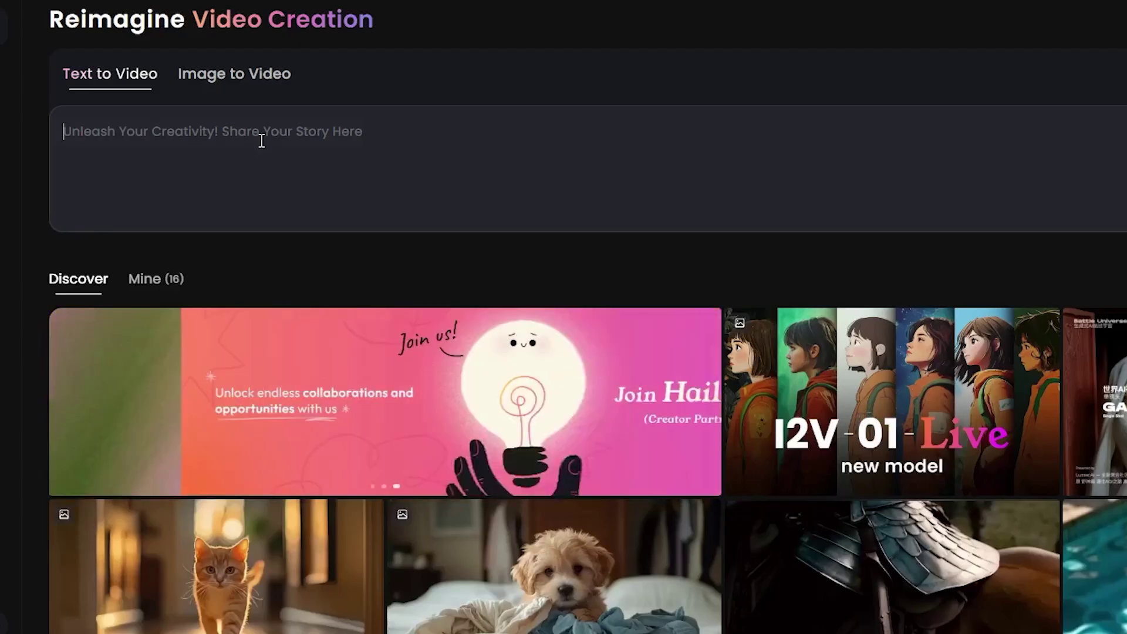
Paste the Wright brothers first-flight story as the Text to Video prompt and generate the video with the T2V-01 model.
{"action": "right_click", "coordinate": [255, 139]}
{"action": "left_click", "coordinate": [324, 328]}
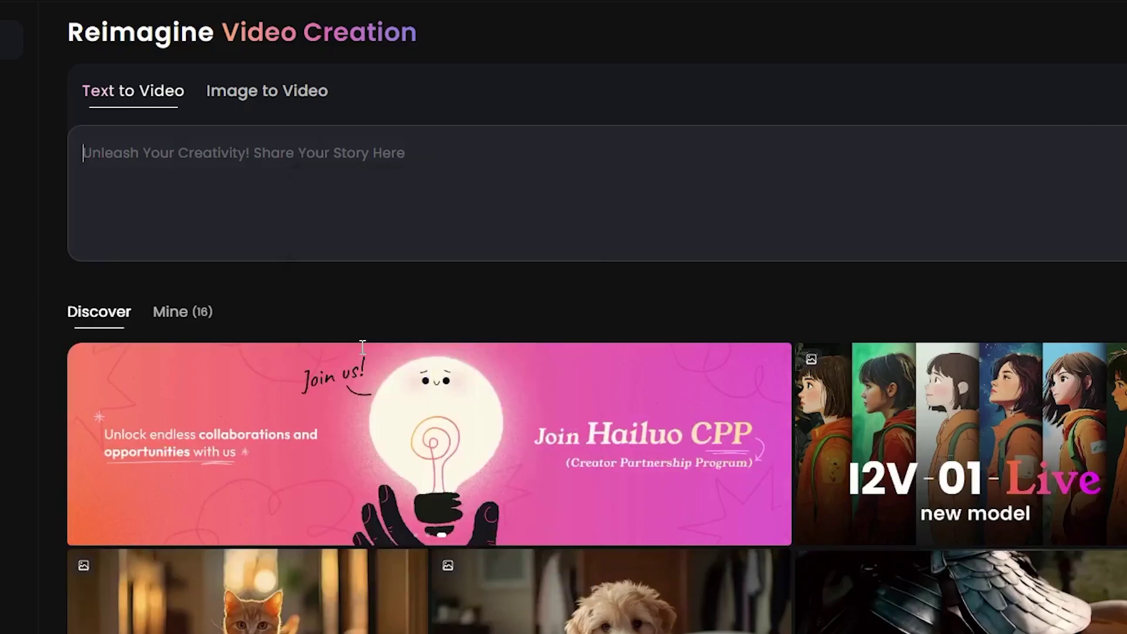
{"action": "type", "text": "In 1903, the Wright brothers achieved the first powered flight. On a cold December morning in Kitty Hawk, North Carolina, Orville Wright piloted the Flyer for 12 seconds, covering 120 feet. This historic moment marked the birth of modern aviation. Their design combined a lightweight engine with efficient wings, overcoming years of trial and error. The flight proved human flight was possible, revolutionizing transportation and inspiring future innovations."}
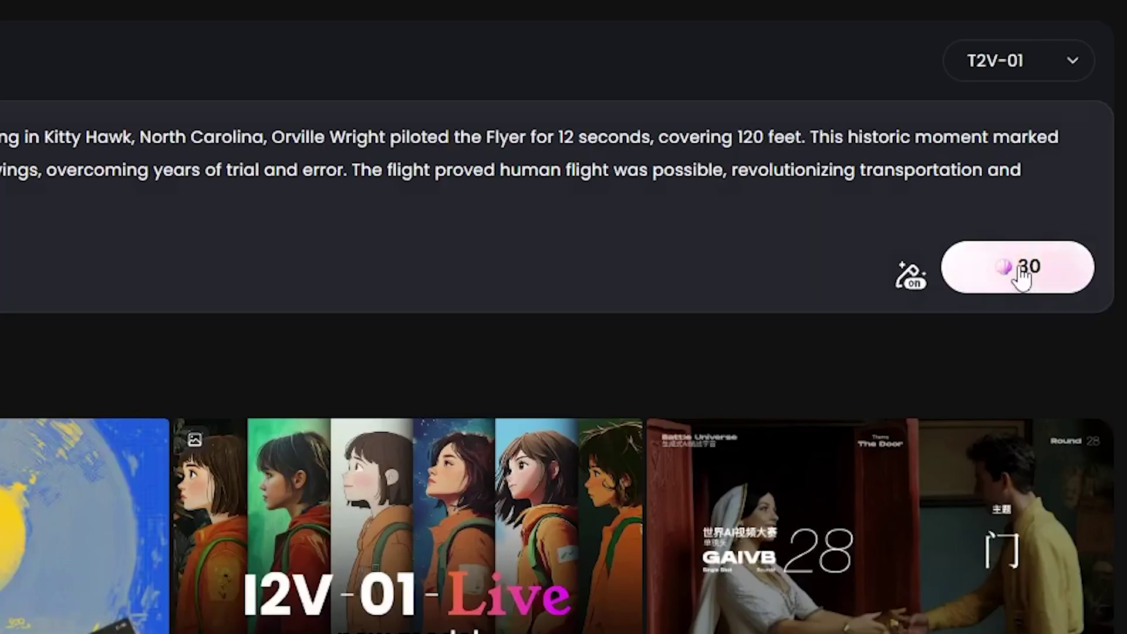
{"action": "left_click", "coordinate": [957, 275]}
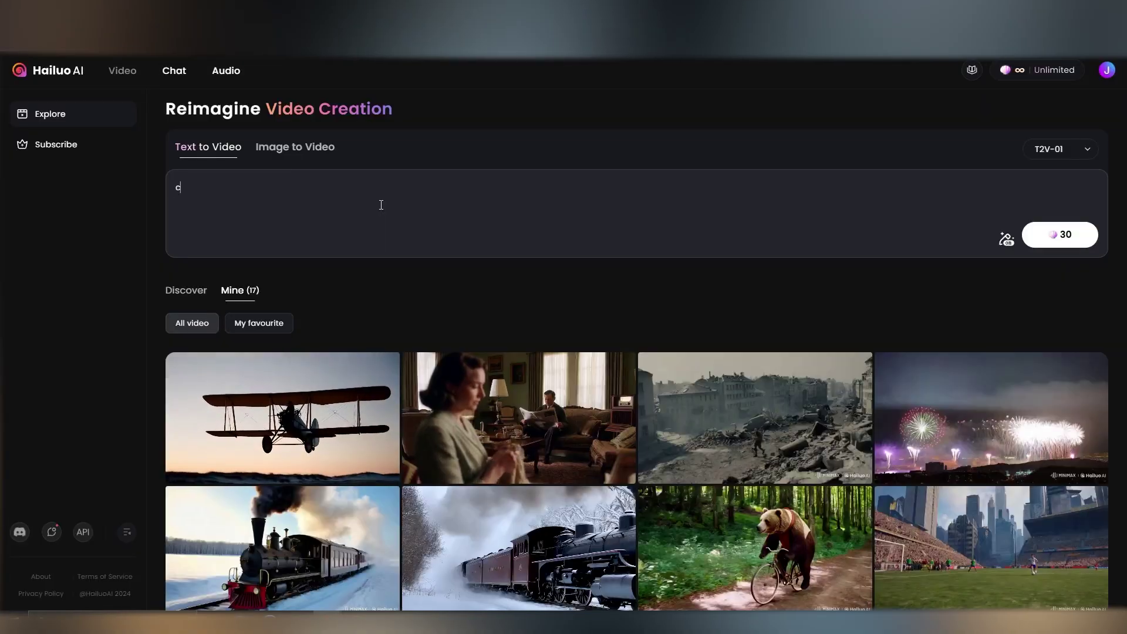
Generate a Text to Video clip with the T2V-01 model from the prompt "cat play piano".
{"action": "type", "text": "at "}
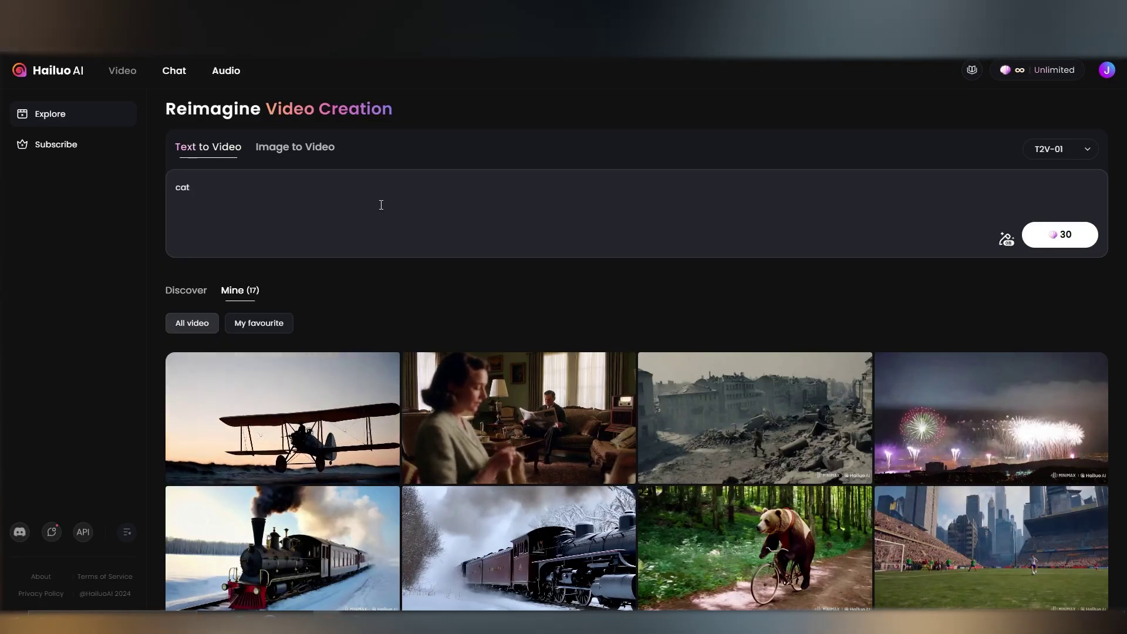
{"action": "type", "text": "pla"}
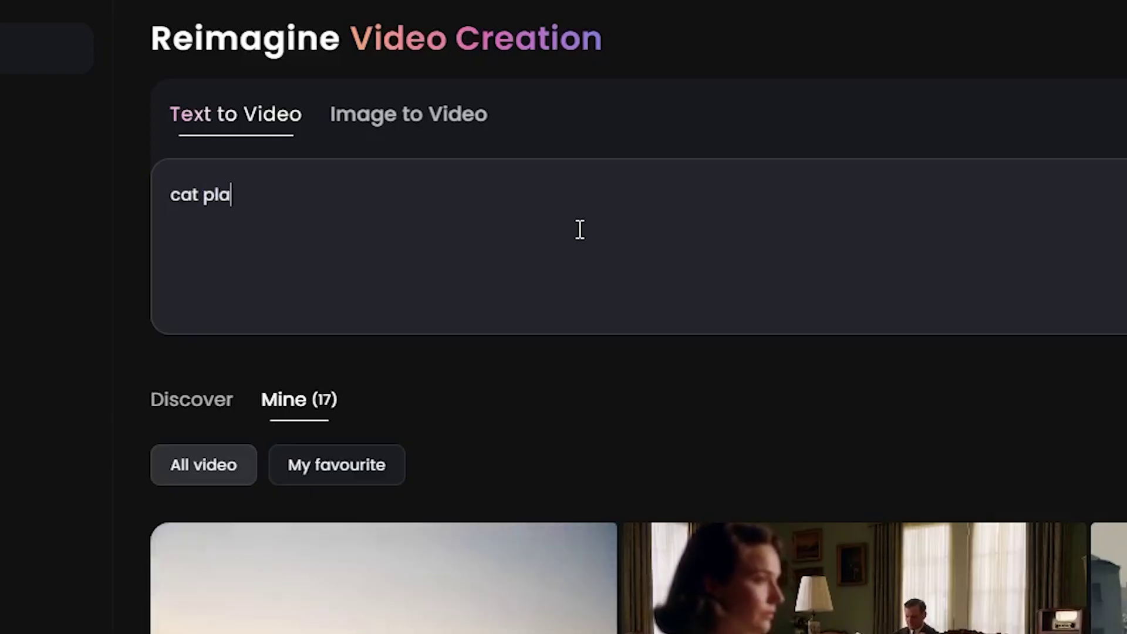
{"action": "type", "text": "y piano"}
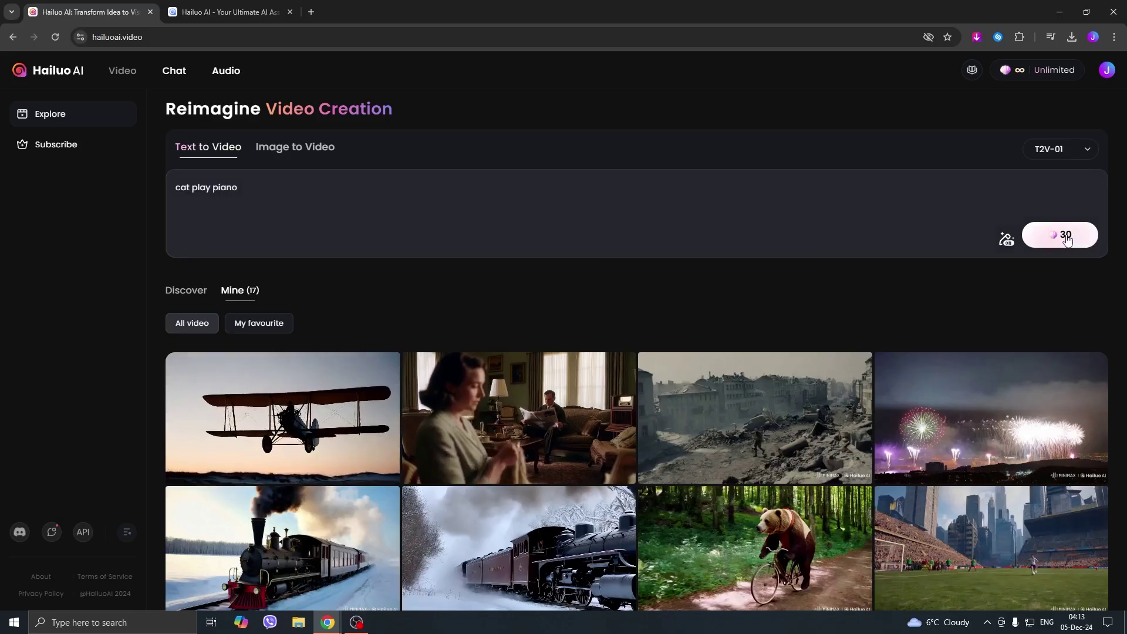
{"action": "left_click", "coordinate": [1066, 240]}
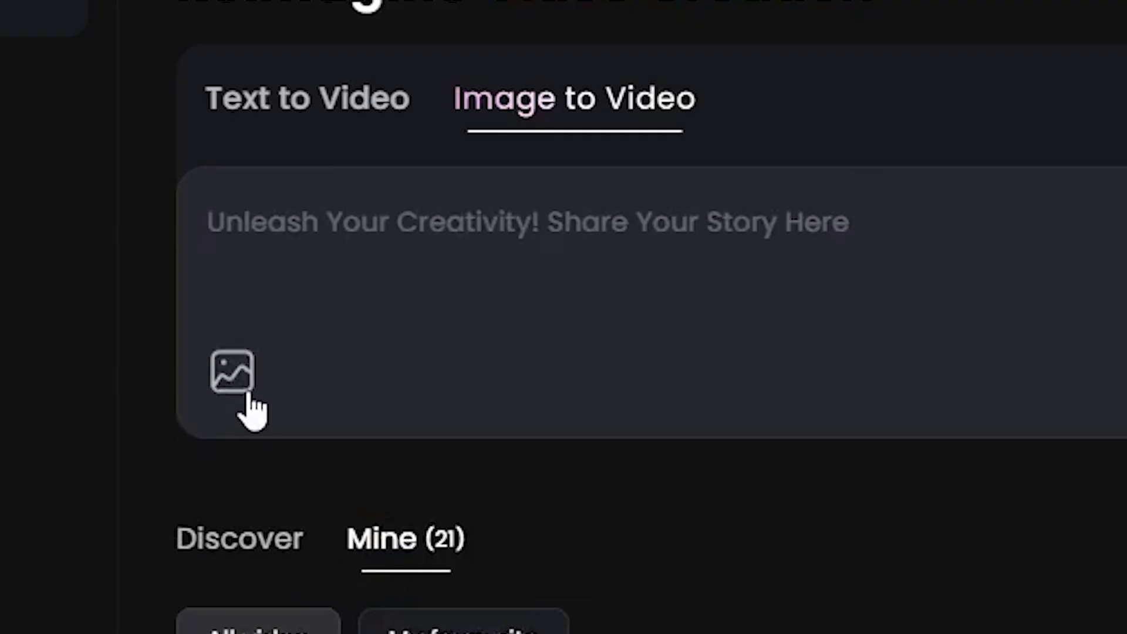
Add the purple car photo as the Image to Video source and attach the UniversalUpscaler image to the chat.
{"action": "left_click", "coordinate": [246, 404]}
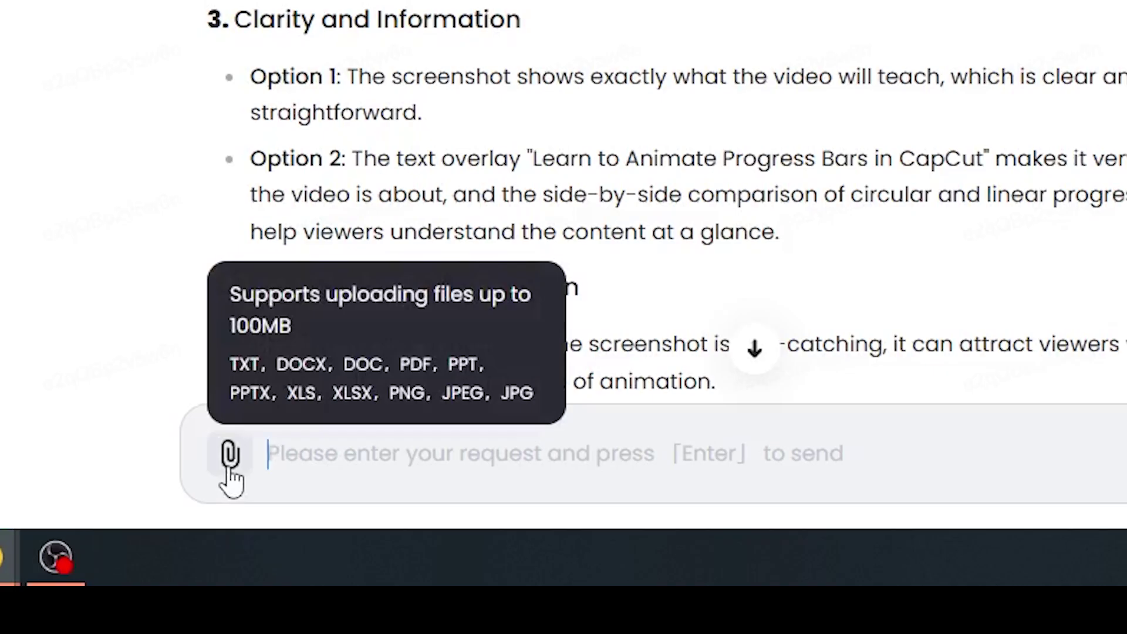
{"action": "left_click", "coordinate": [226, 463]}
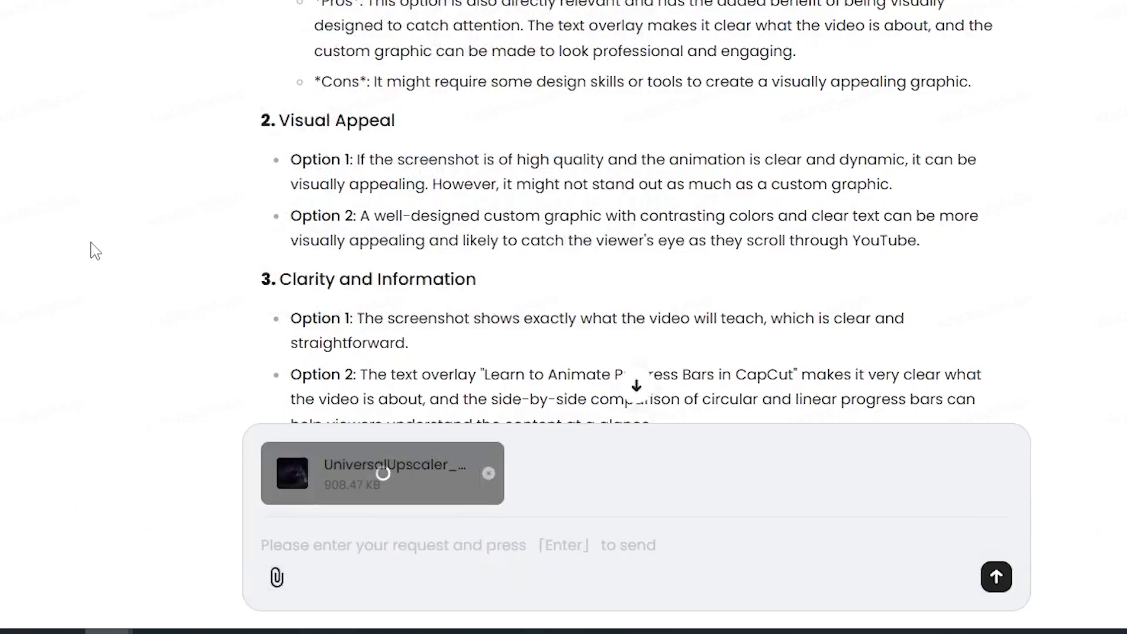
Send the chat request "write a promt for video generation from photo with ai" with the attached photo.
{"action": "type", "text": "write a promt fo"}
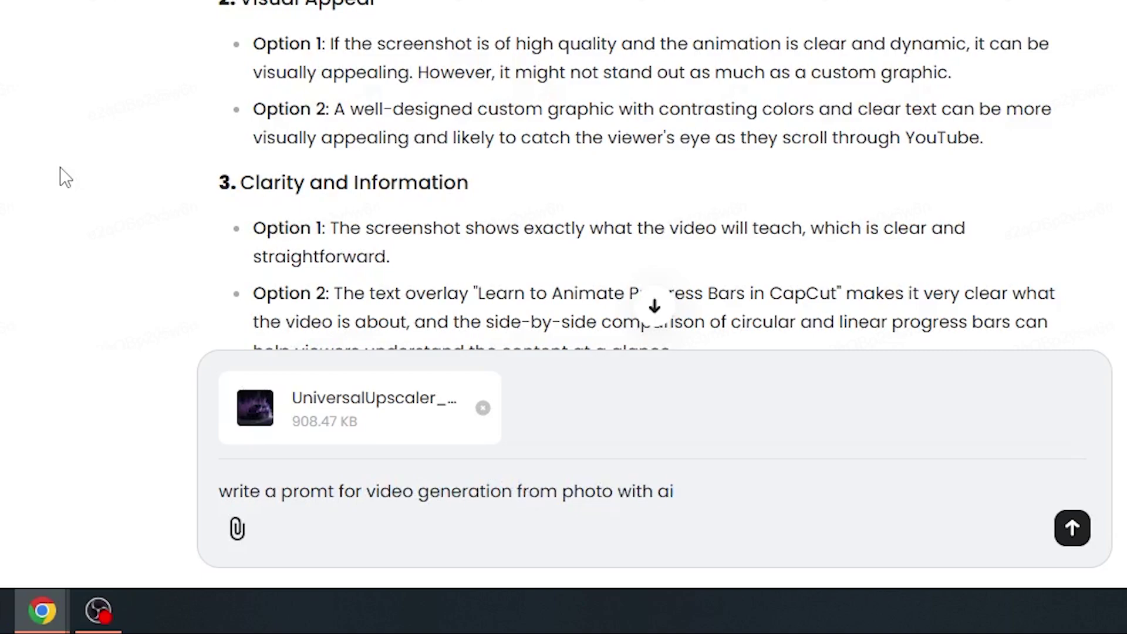
{"action": "type", "text": "r video generation from photo with ai"}
{"action": "key", "text": "Return"}
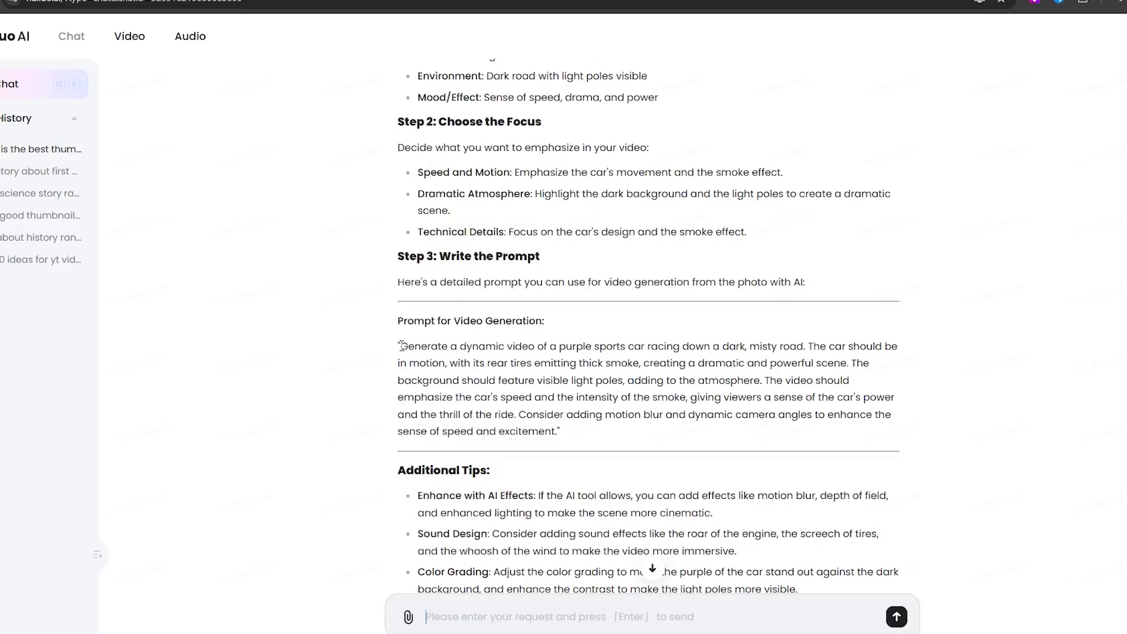
Copy the chat's purple sports car video prompt into Image to Video and generate the clip with the I2V-01 model.
{"action": "left_click_drag", "start_coordinate": [400, 345], "coordinate": [651, 439]}
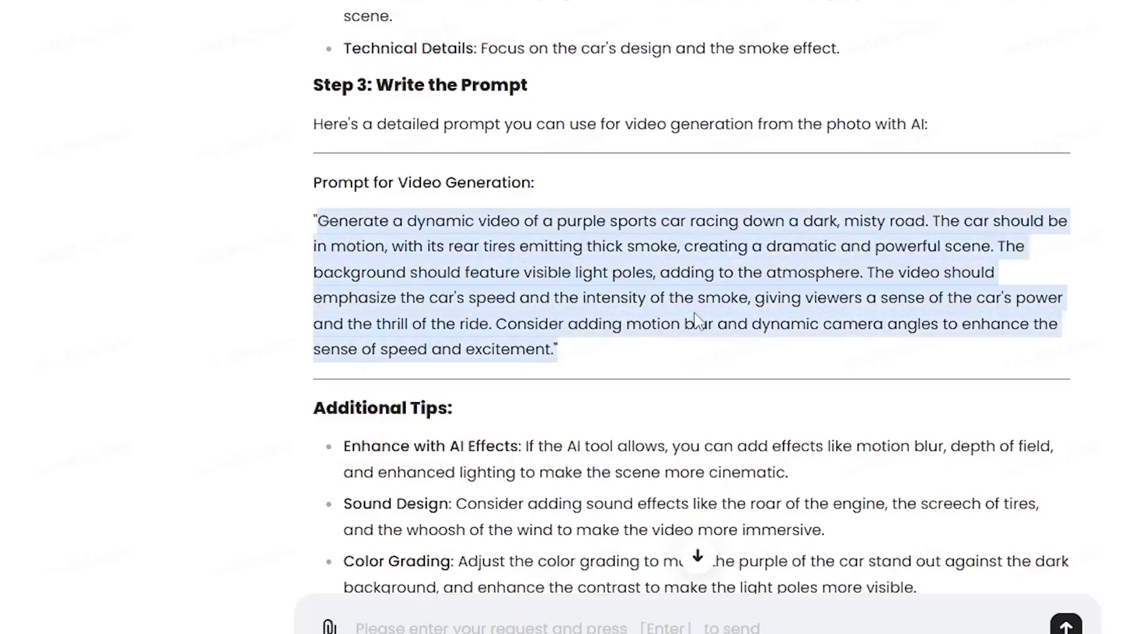
{"action": "right_click", "coordinate": [696, 320]}
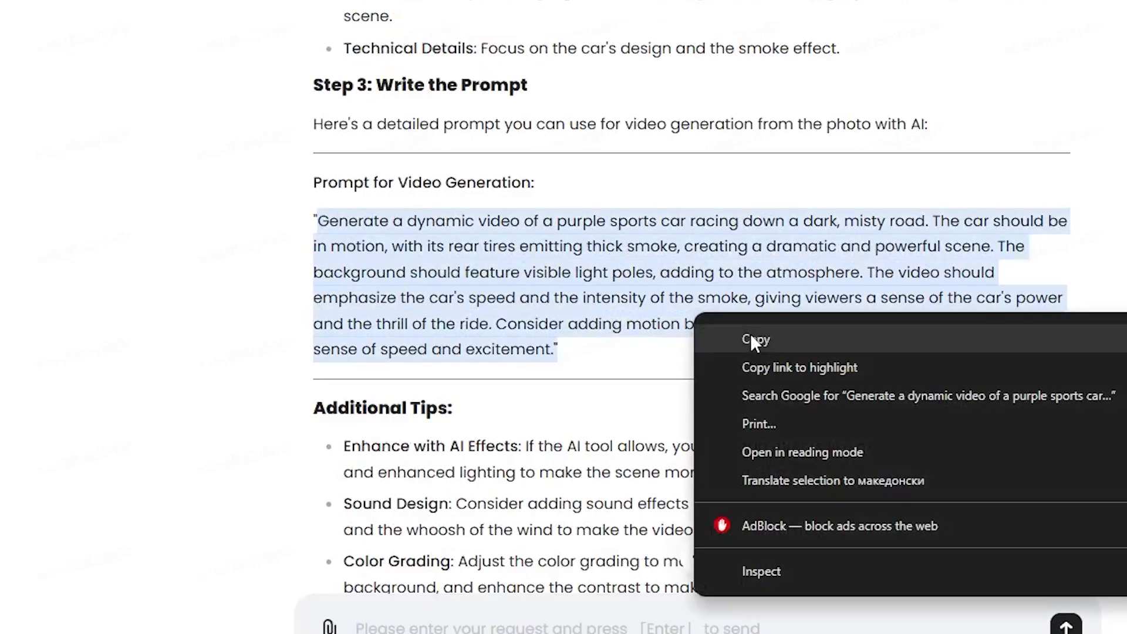
{"action": "left_click", "coordinate": [750, 330]}
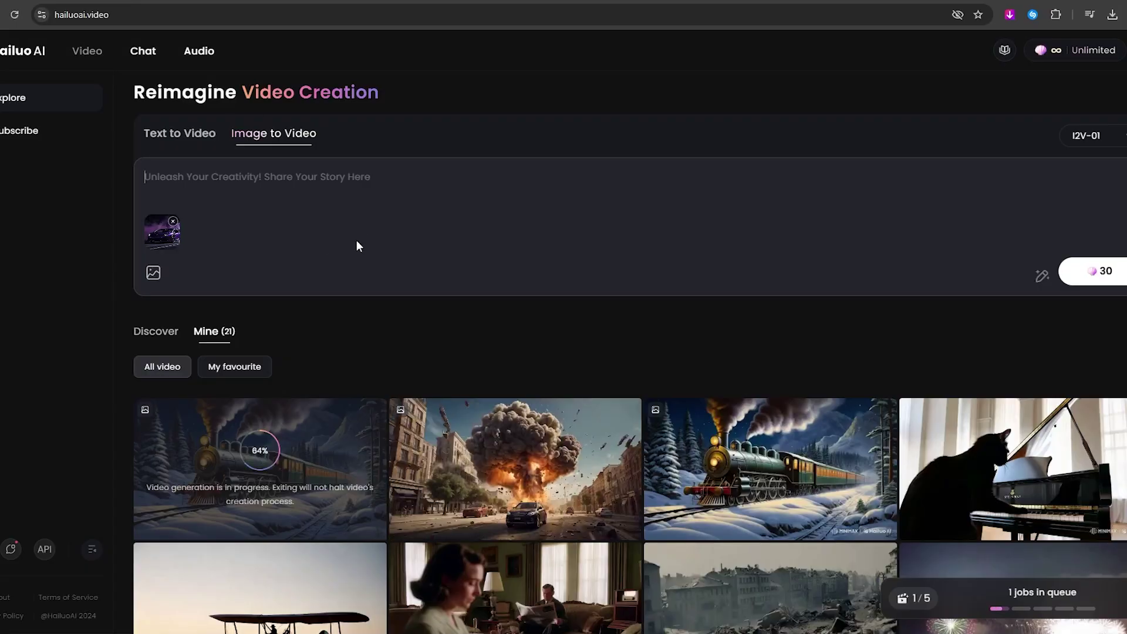
{"action": "right_click", "coordinate": [241, 184]}
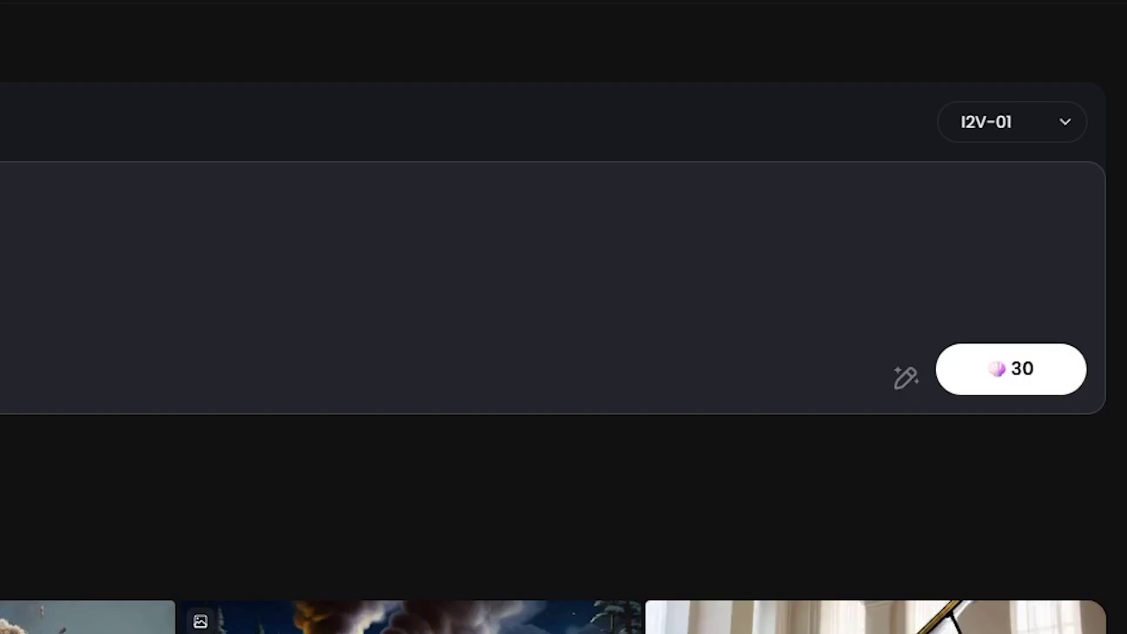
{"action": "key", "text": "ctrl+v"}
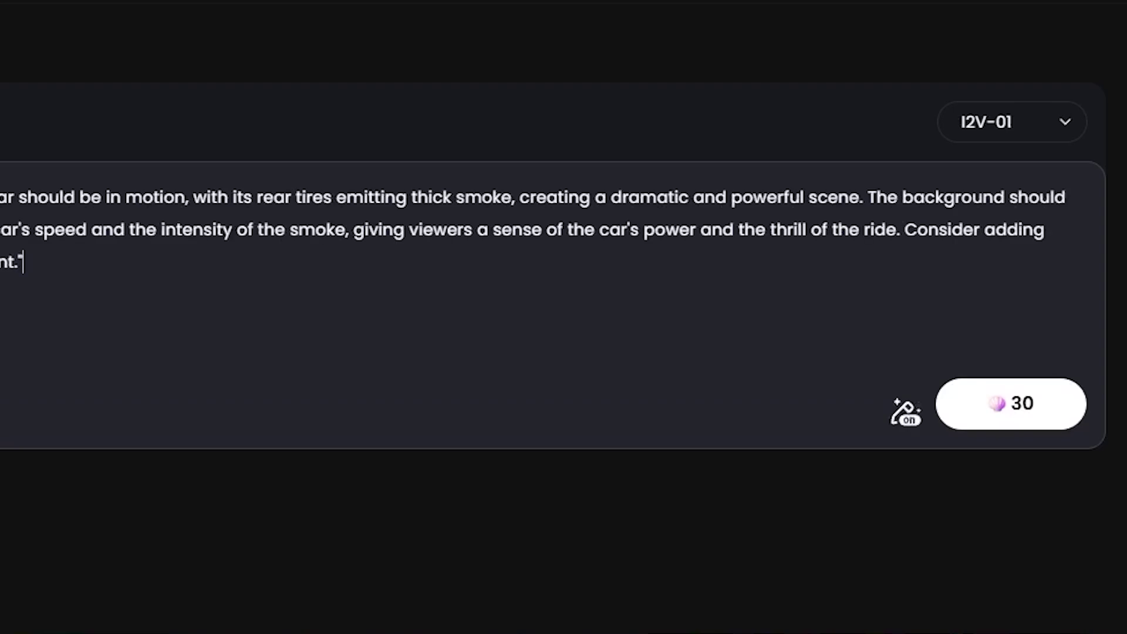
{"action": "left_click", "coordinate": [1058, 419]}
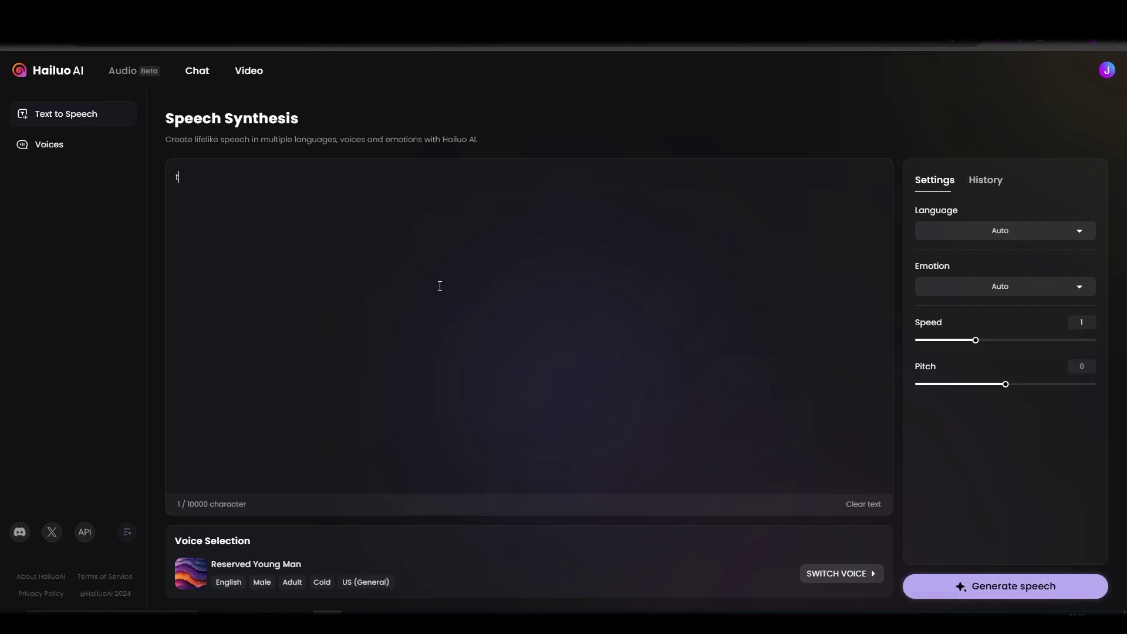
Enter "thanks for watching and subscribe" as the text for speech synthesis.
{"action": "type", "text": "for wat"}
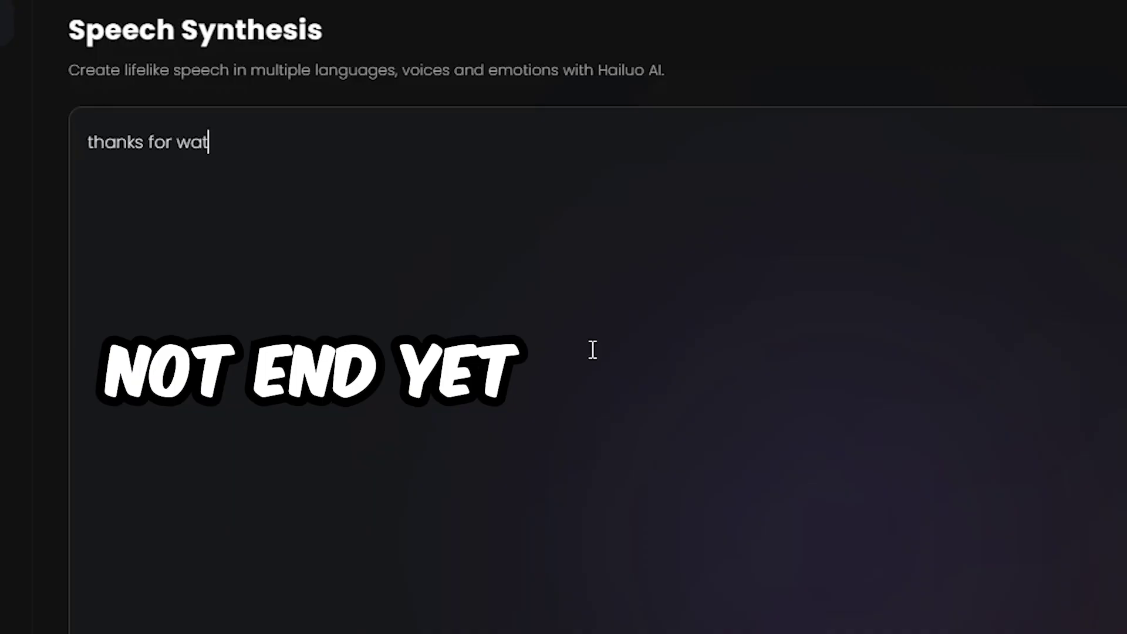
{"action": "type", "text": "ching and subscribe"}
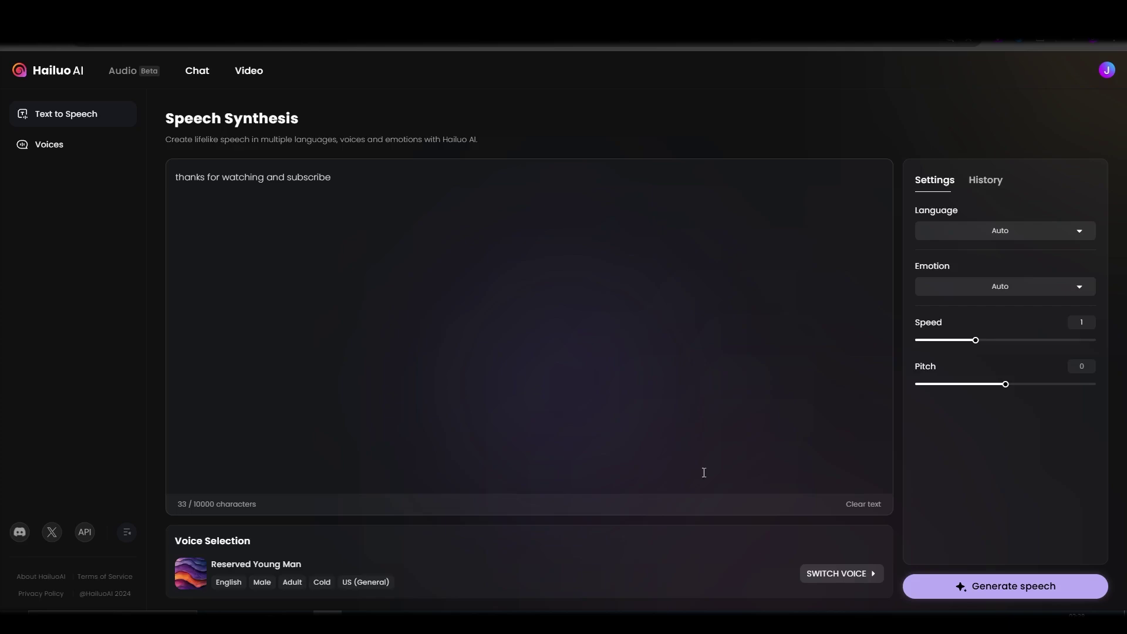
{"action": "left_click", "coordinate": [1084, 241]}
{"action": "scroll", "coordinate": [1018, 288], "scroll_direction": "down", "scroll_amount": 5}
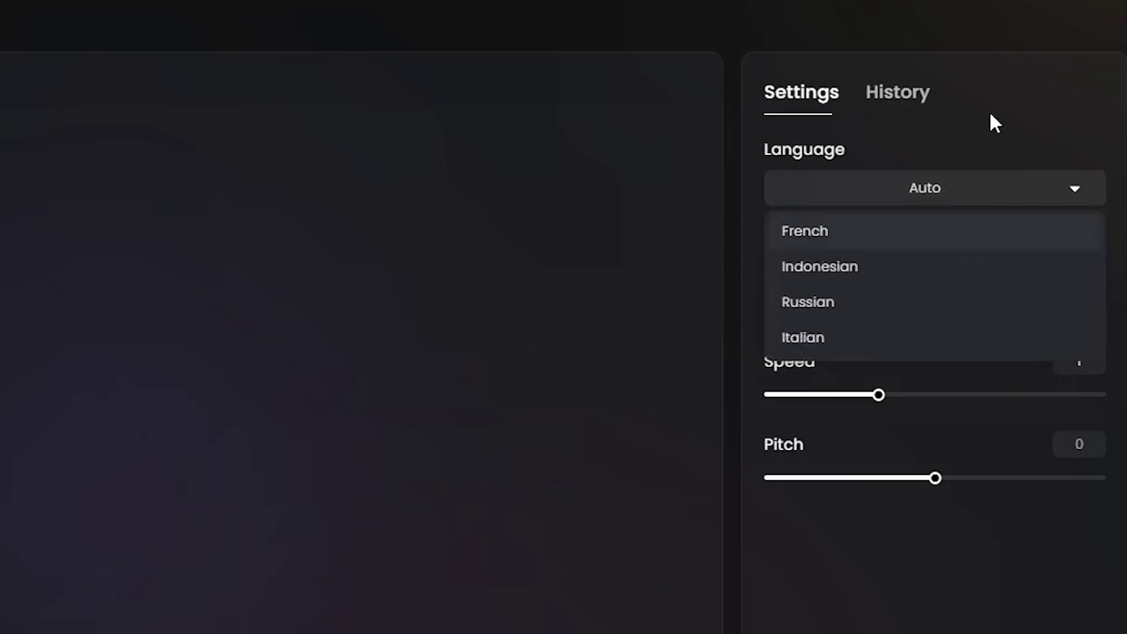
{"action": "left_click", "coordinate": [994, 123]}
Set the speech emotion to Surprised and generate the speech.
{"action": "left_click", "coordinate": [1073, 297]}
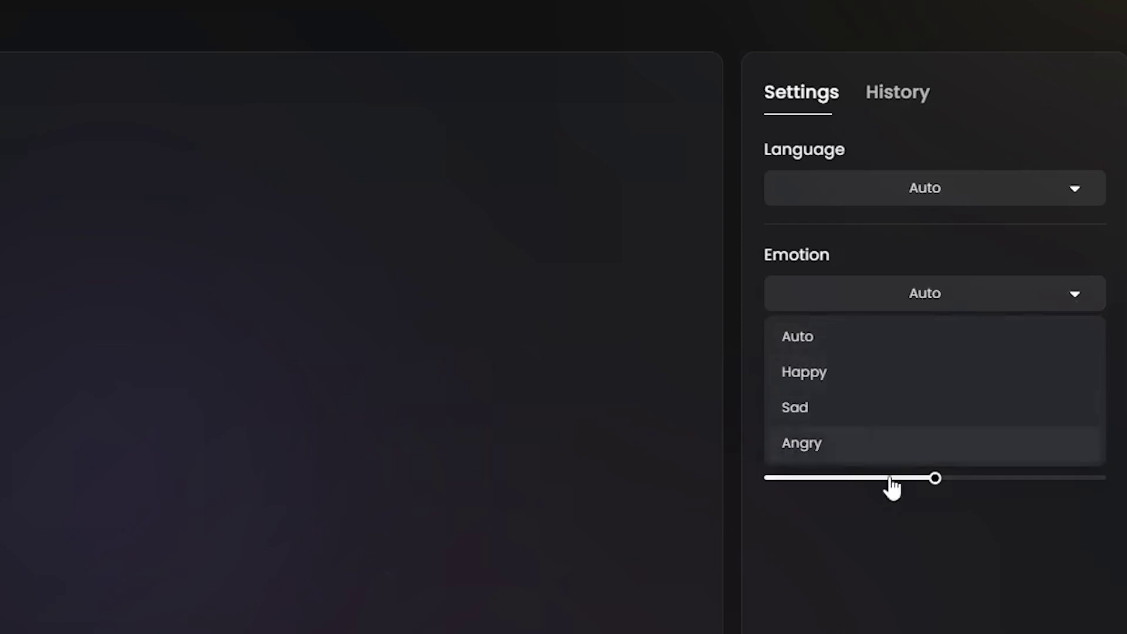
{"action": "scroll", "coordinate": [910, 375], "scroll_direction": "down", "scroll_amount": 3}
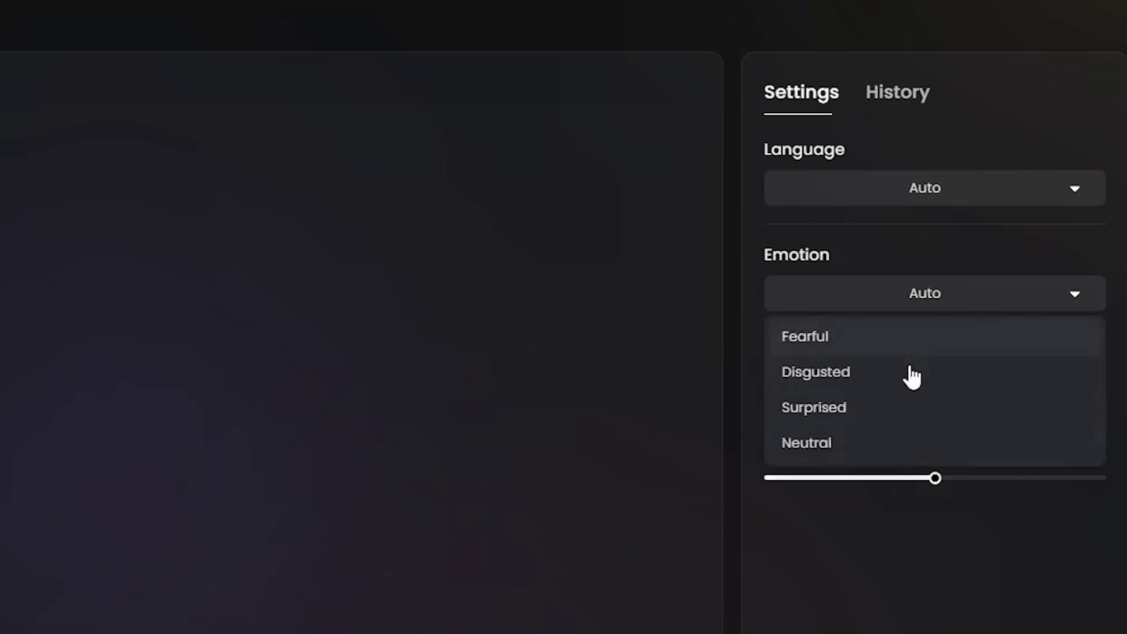
{"action": "left_click", "coordinate": [992, 625]}
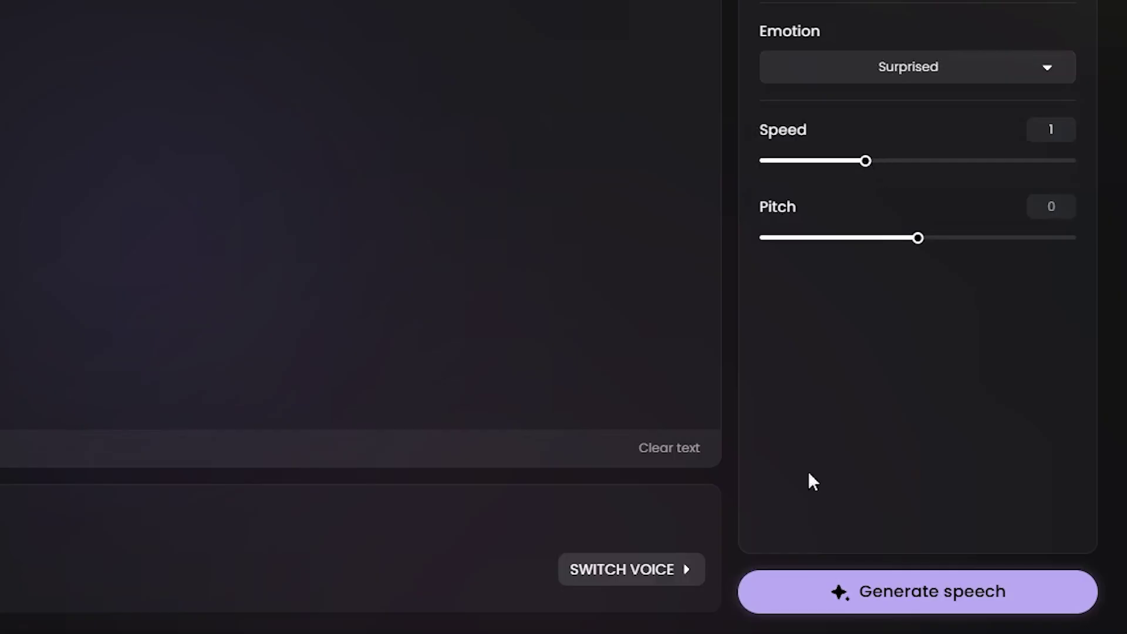
{"action": "left_click", "coordinate": [913, 591]}
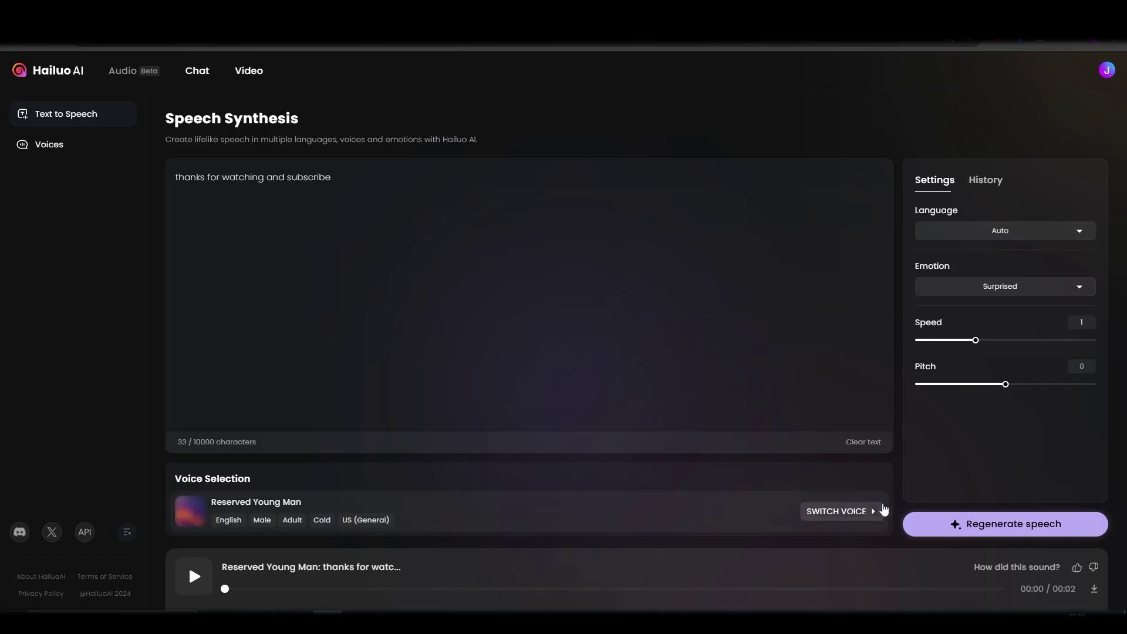
Open the voice library and preview the Calm Woman, Playful Girl and Man With Deep Voice samples.
{"action": "left_click", "coordinate": [878, 511]}
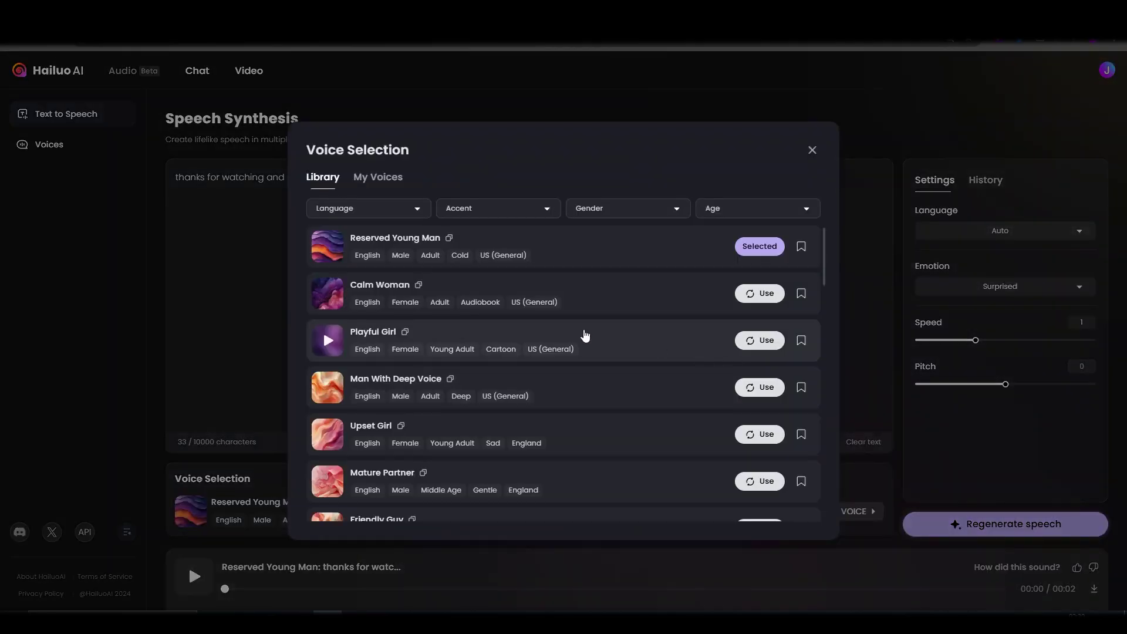
{"action": "left_click", "coordinate": [328, 293]}
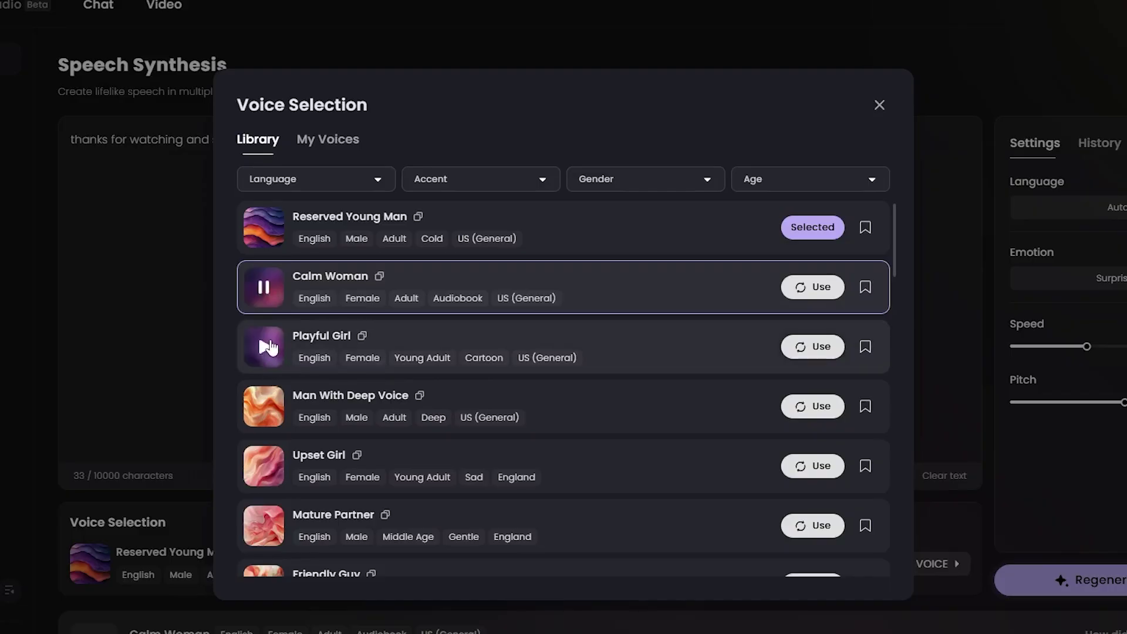
{"action": "left_click", "coordinate": [265, 346]}
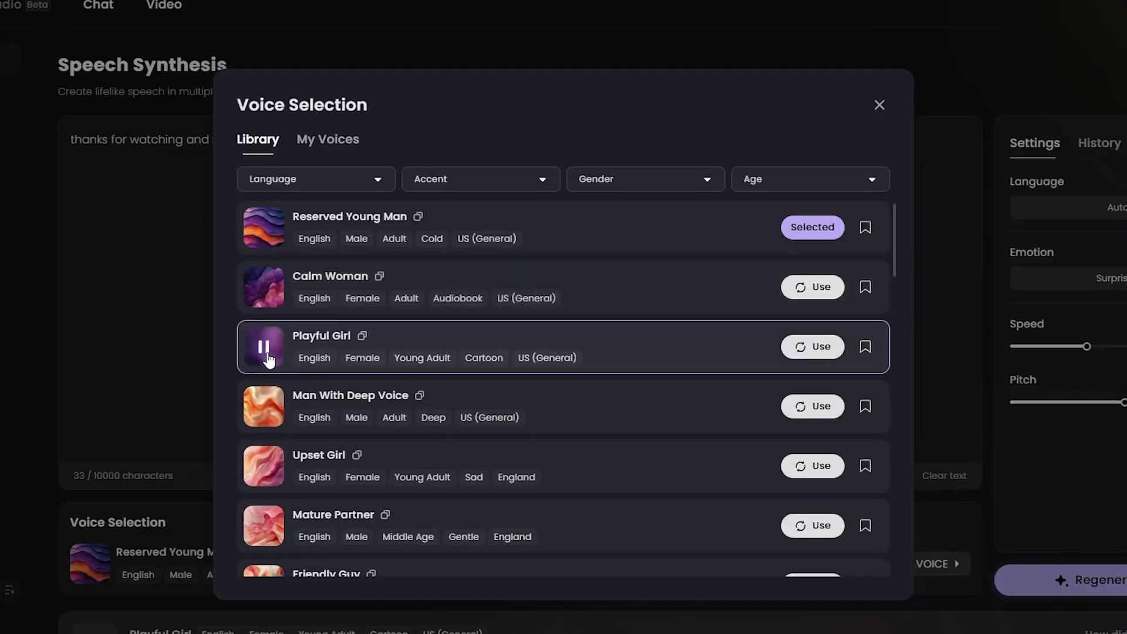
{"action": "left_click", "coordinate": [265, 411]}
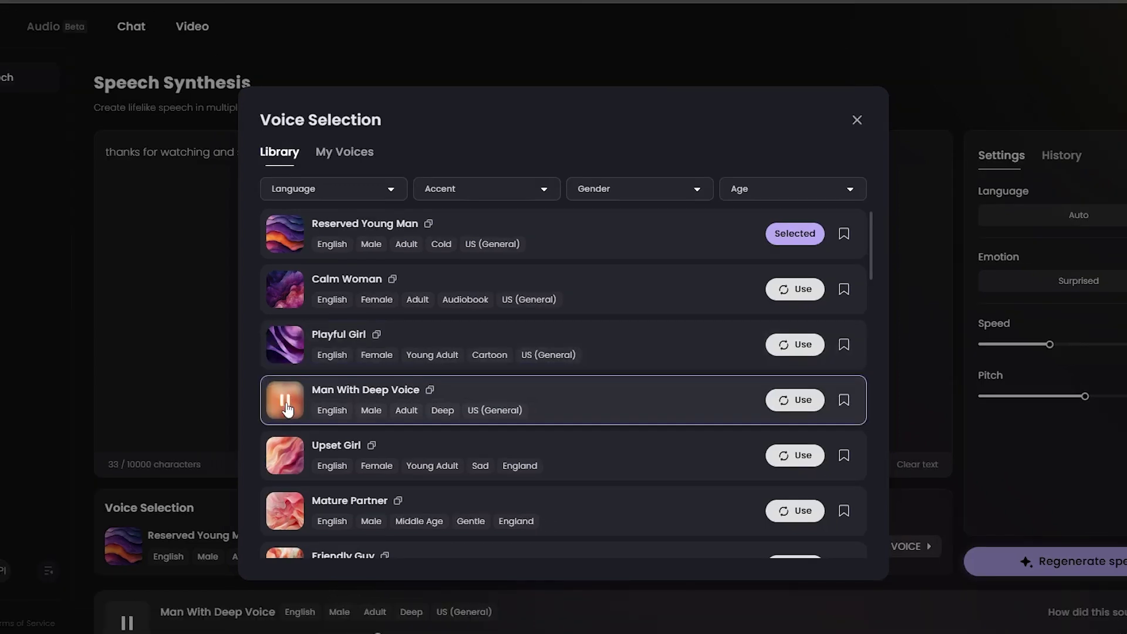
Filter the voice library to Russian voices.
{"action": "left_click", "coordinate": [396, 189]}
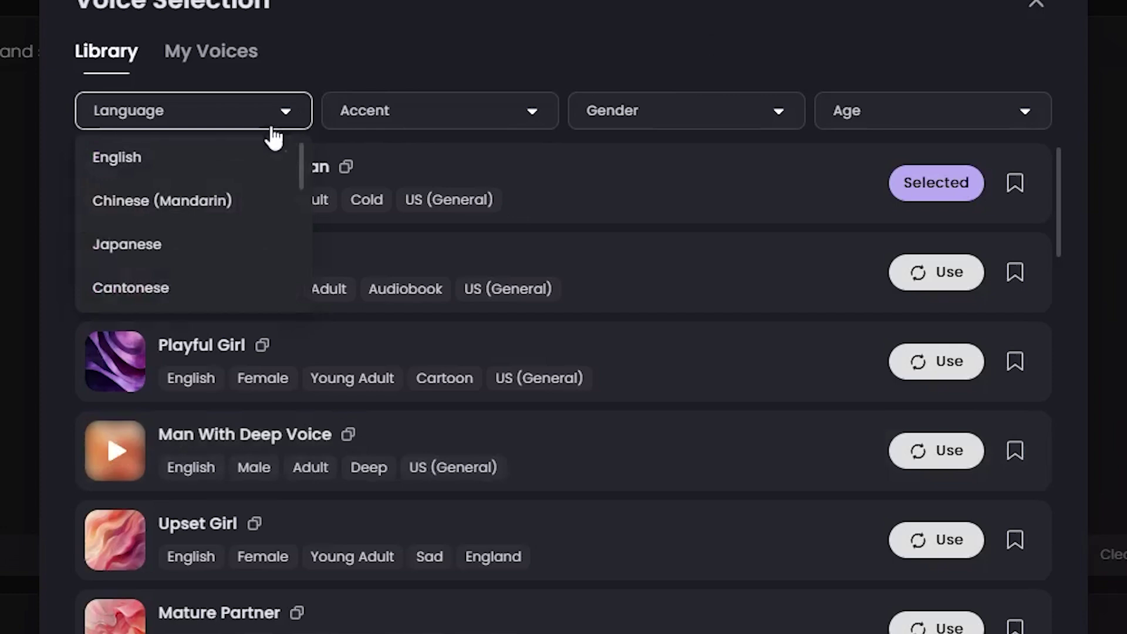
{"action": "scroll", "coordinate": [234, 169], "scroll_direction": "down", "scroll_amount": 6}
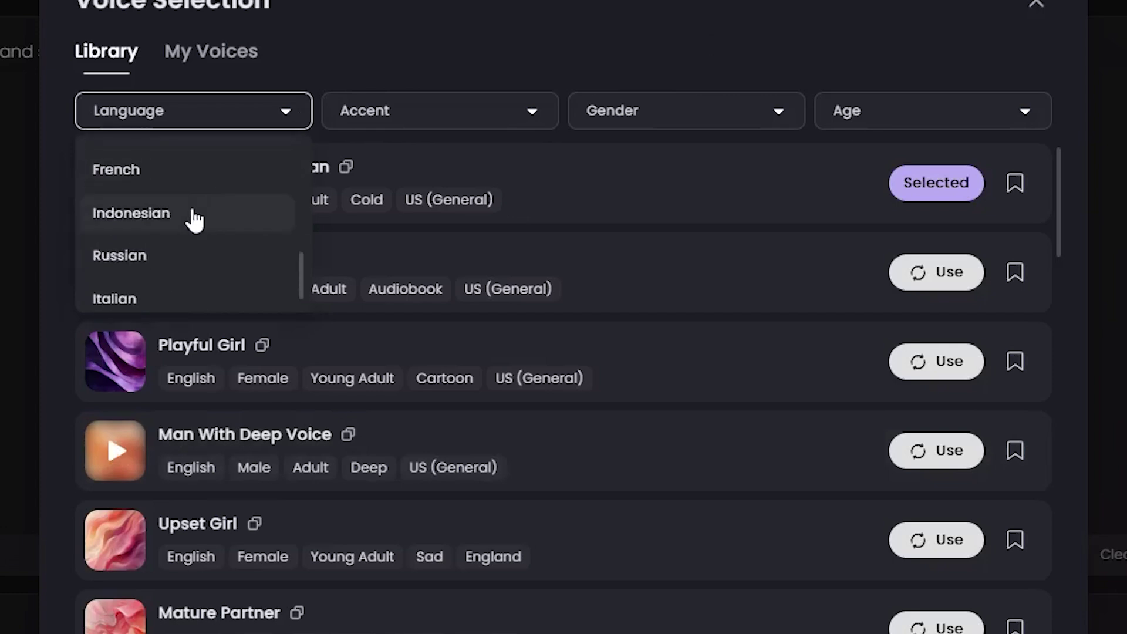
{"action": "left_click", "coordinate": [171, 248]}
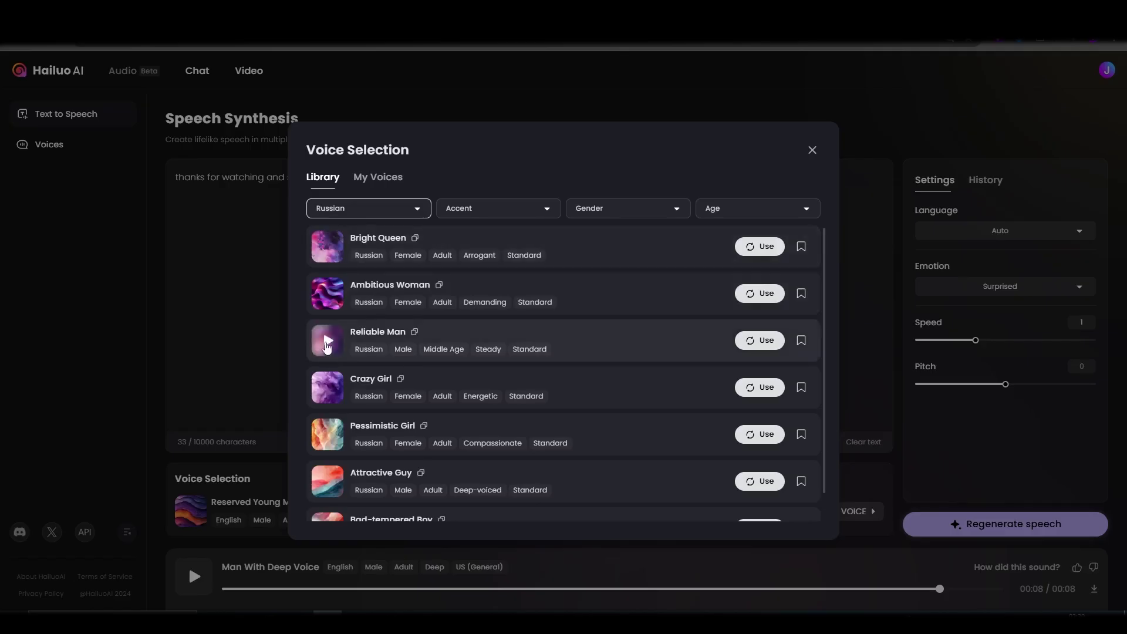
Preview the Russian Reliable Man, French Fluent Female Broadcaster and Chinese (Mandarin) Reserved Man and Warm-hearted Girl voices.
{"action": "left_click", "coordinate": [327, 342]}
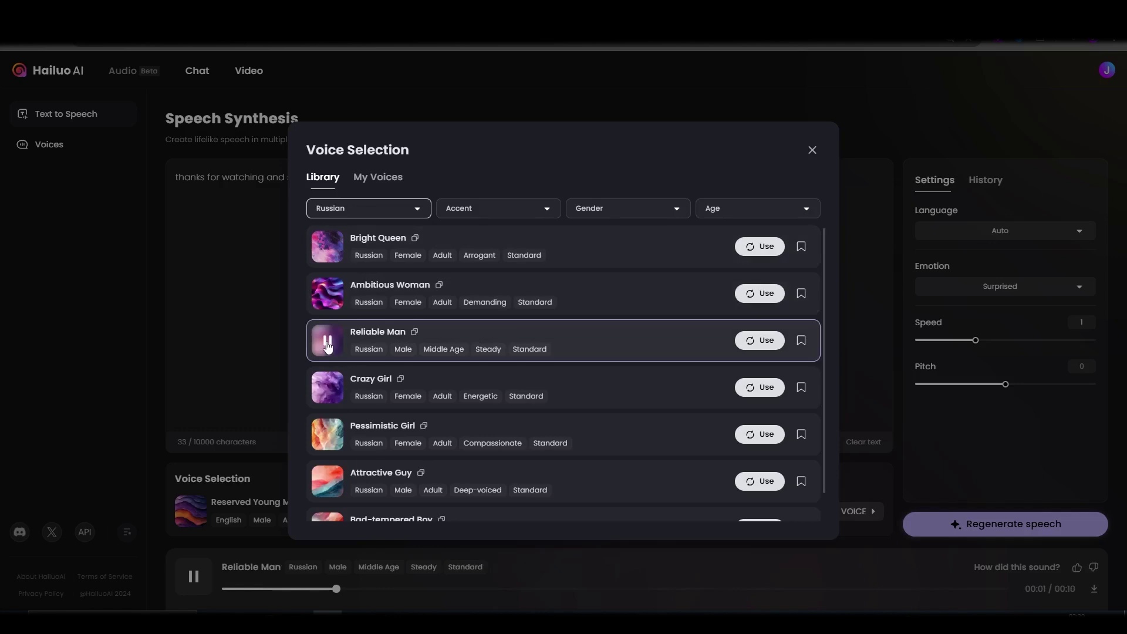
{"action": "left_click", "coordinate": [331, 251]}
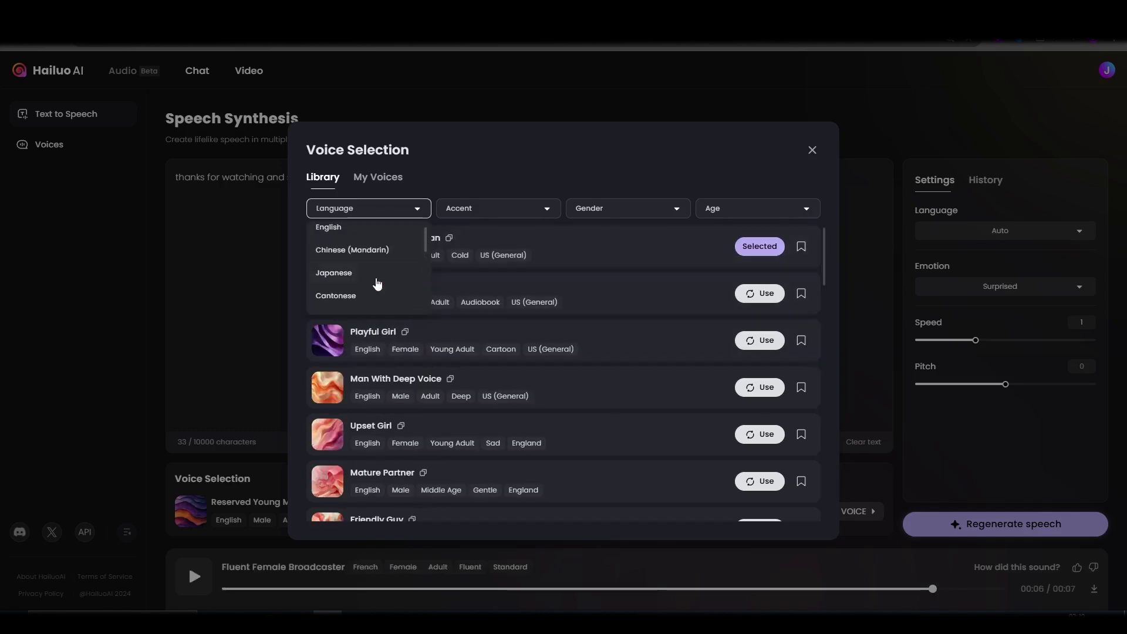
{"action": "left_click", "coordinate": [386, 257]}
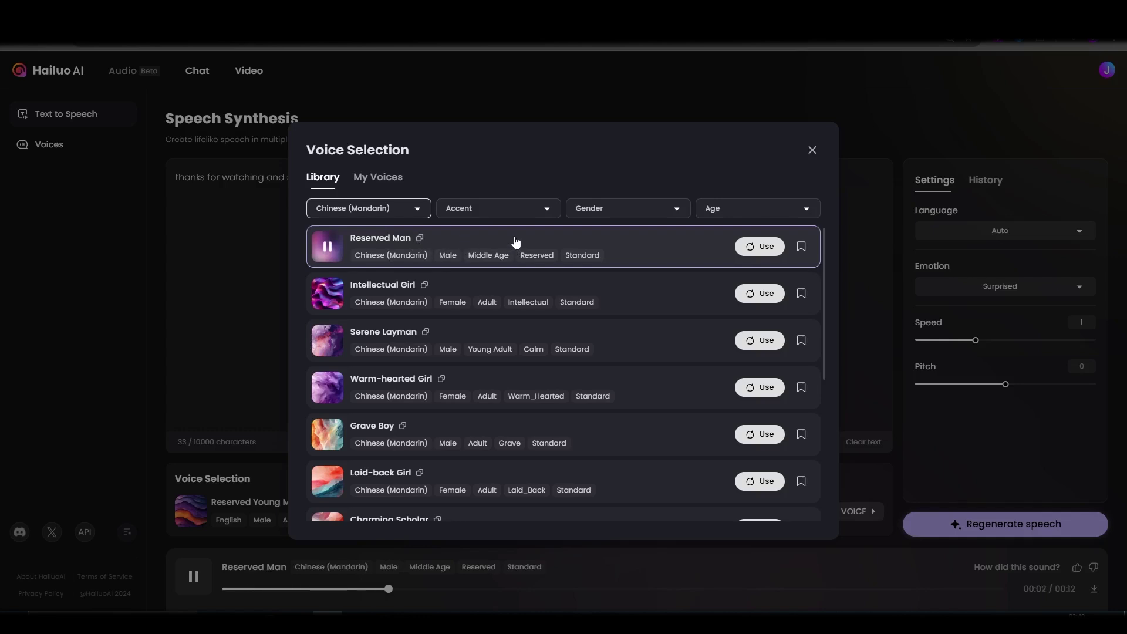
Filter the voice library to English voices with the England accent and preview the Upset Girl voice.
{"action": "left_click", "coordinate": [369, 207]}
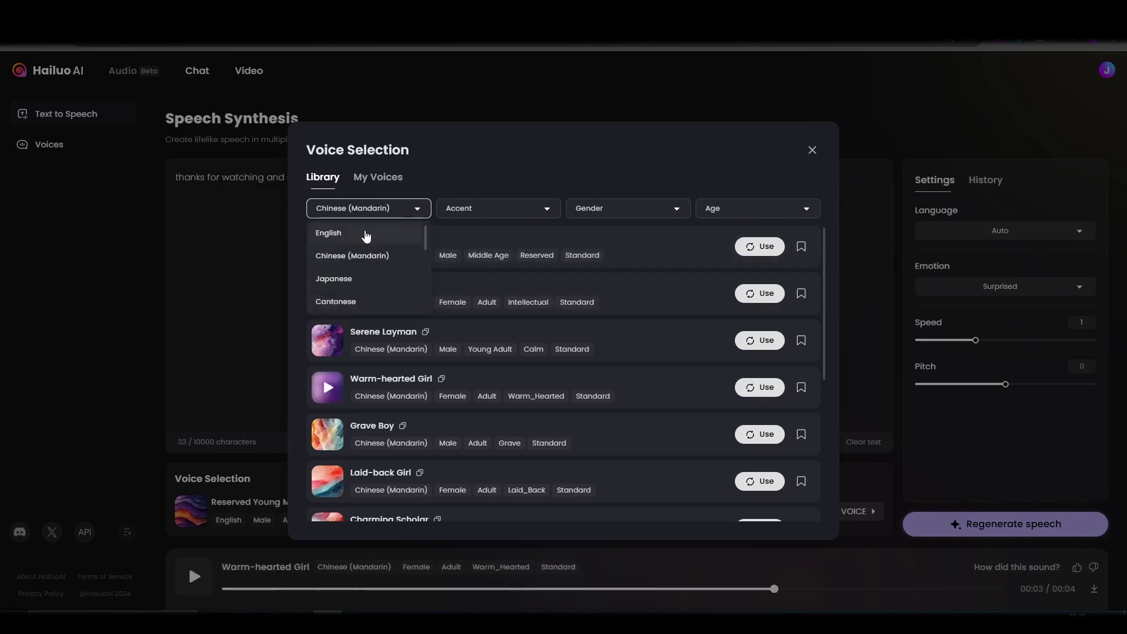
{"action": "left_click", "coordinate": [329, 229]}
{"action": "left_click", "coordinate": [529, 209]}
{"action": "left_click", "coordinate": [460, 255]}
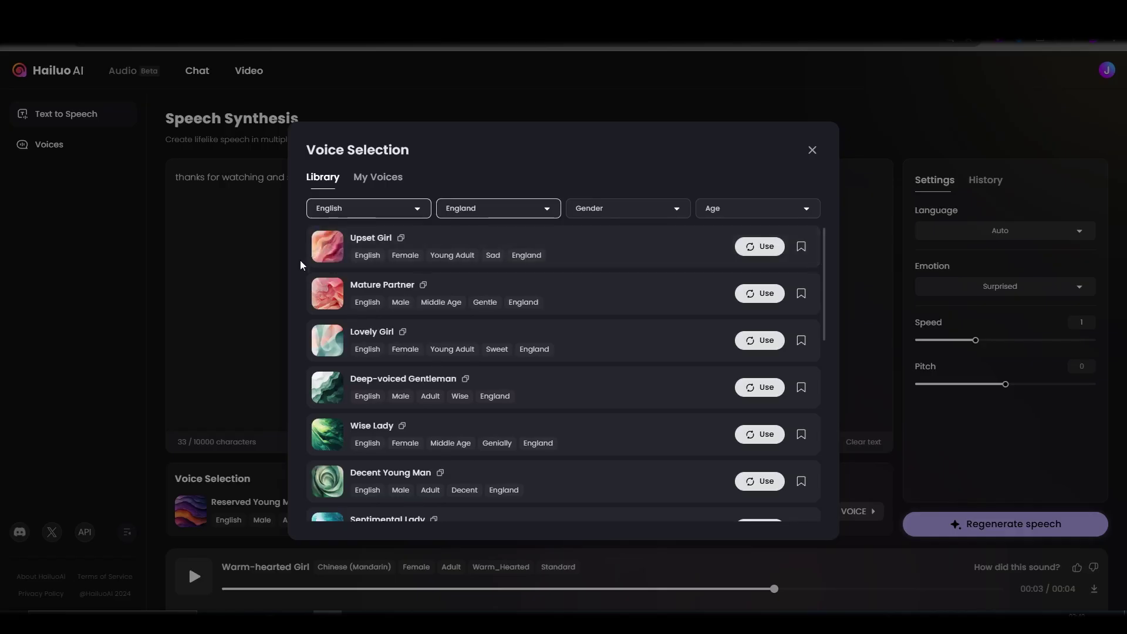
{"action": "left_click", "coordinate": [331, 248]}
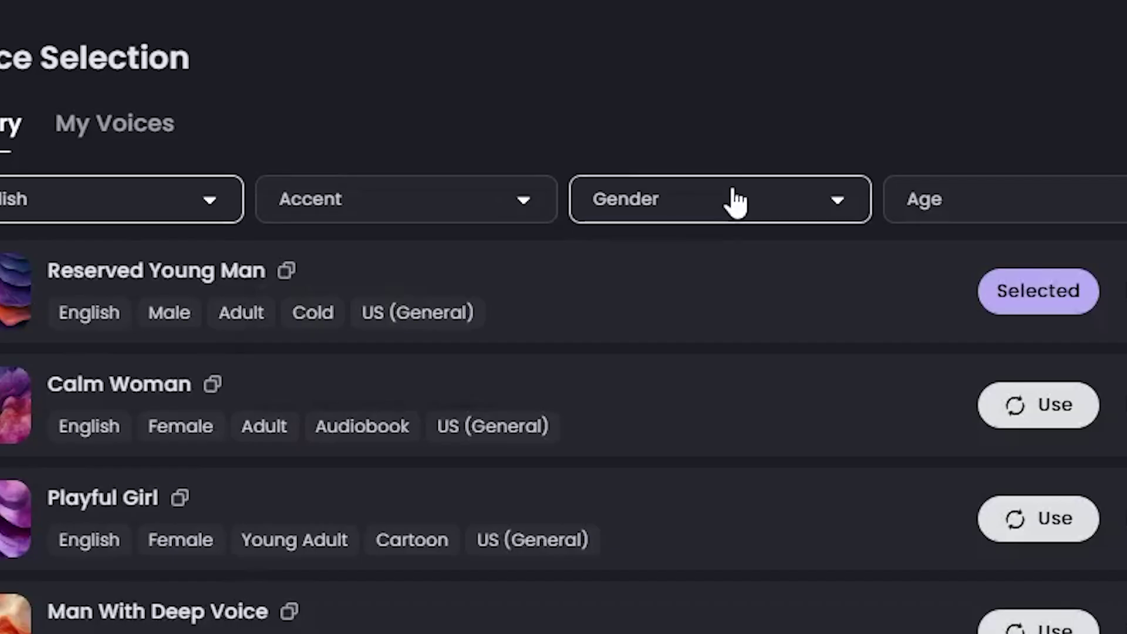
Open the gender filter of the voice library and choose to create a voice clone from the Voices page.
{"action": "left_click", "coordinate": [634, 209]}
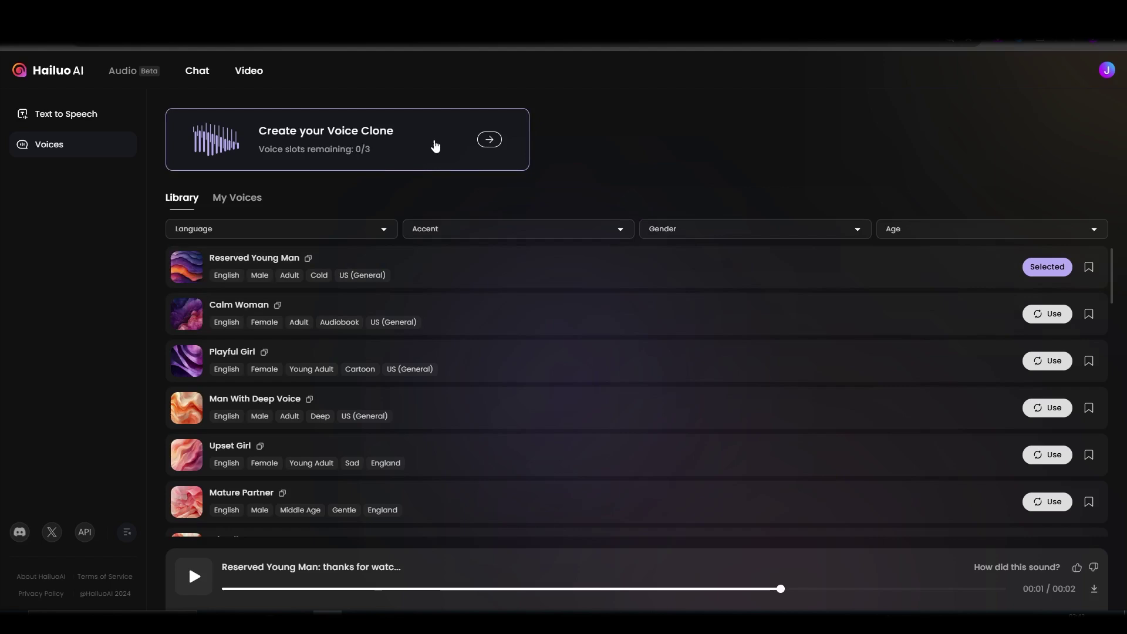
{"action": "left_click", "coordinate": [435, 146]}
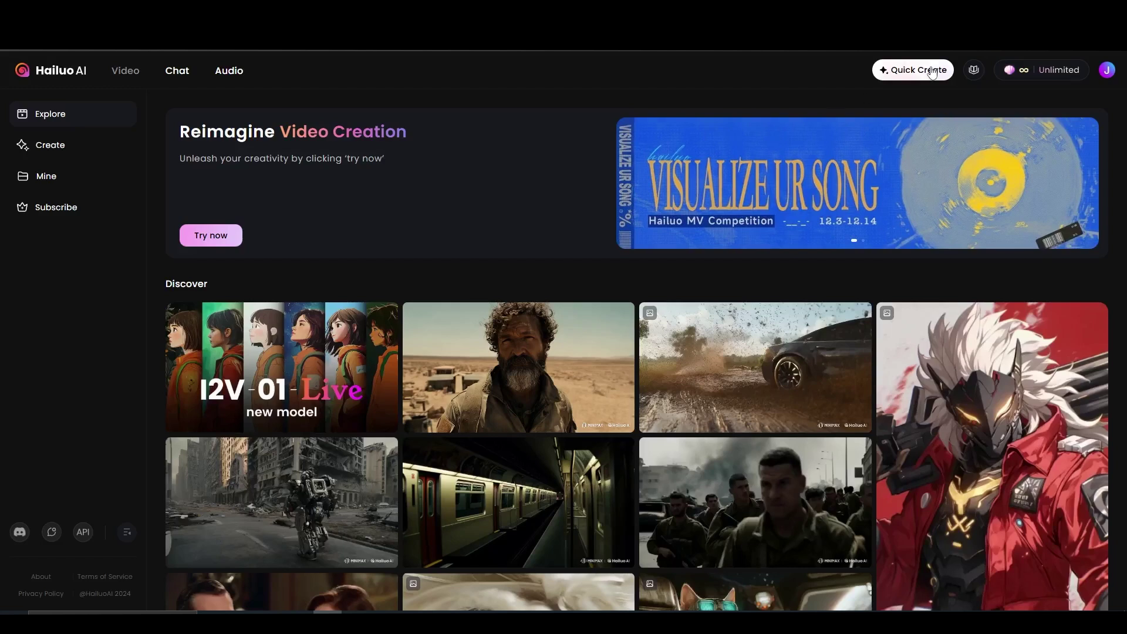
Use quick video creation to generate the slow-mo car drifting through mud from a photo, and switch to text-to-video mode.
{"action": "left_click", "coordinate": [931, 71]}
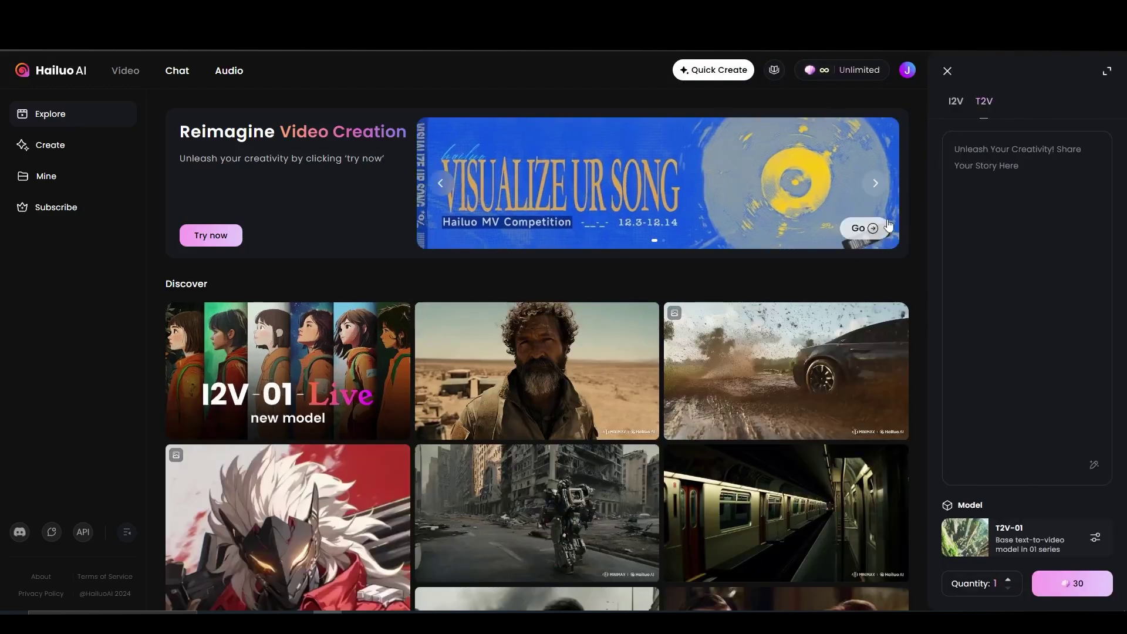
{"action": "left_click", "coordinate": [953, 103]}
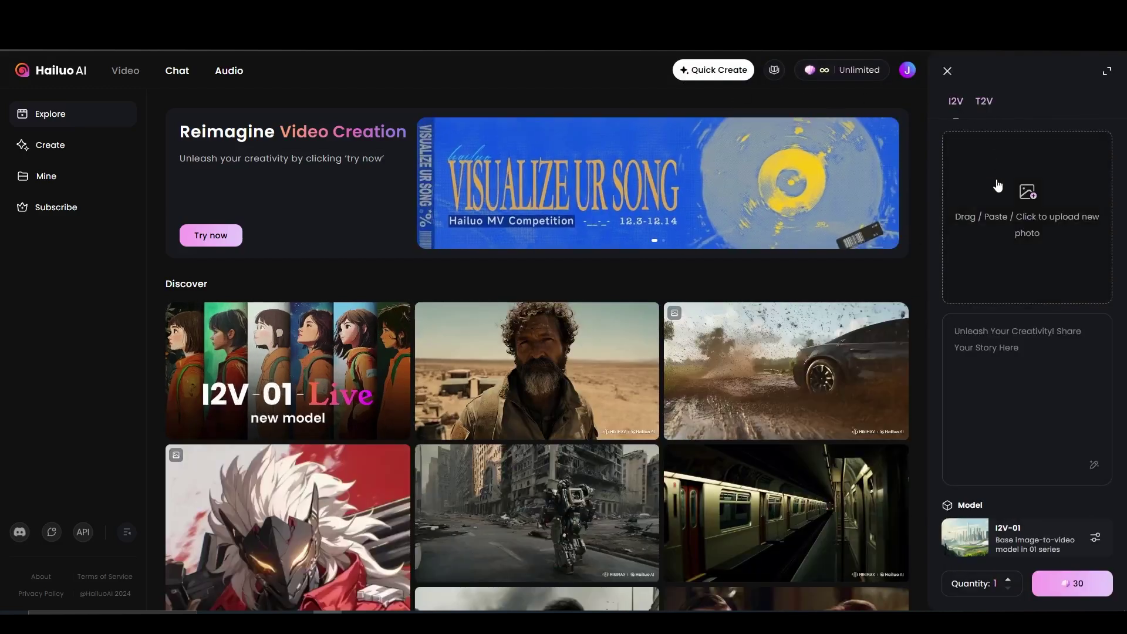
{"action": "left_click", "coordinate": [984, 103]}
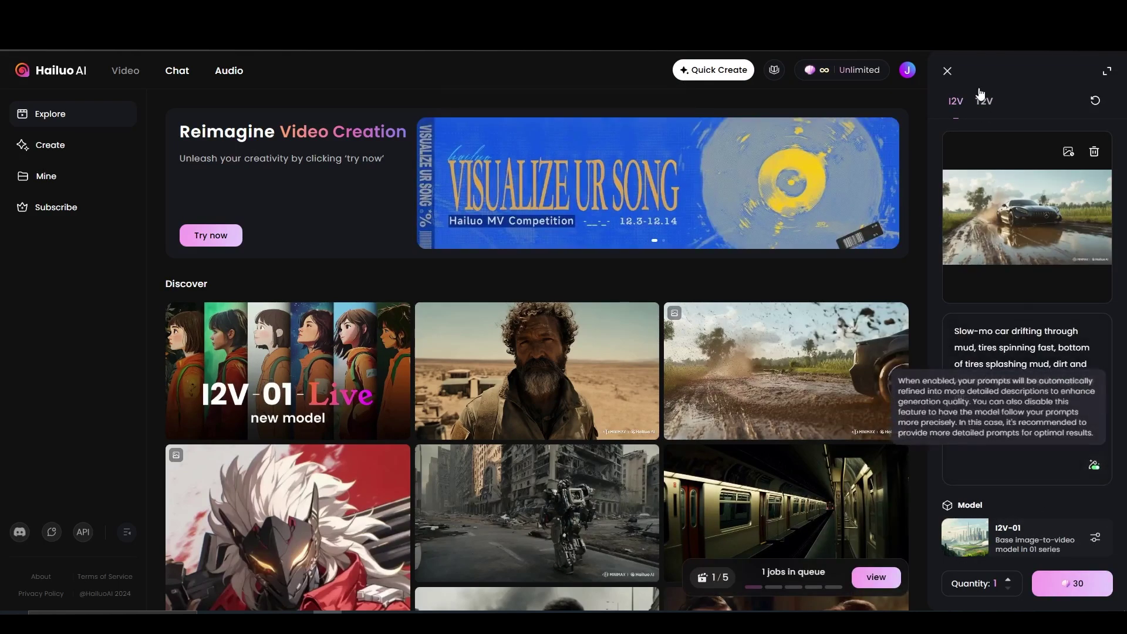
{"action": "left_click", "coordinate": [986, 103]}
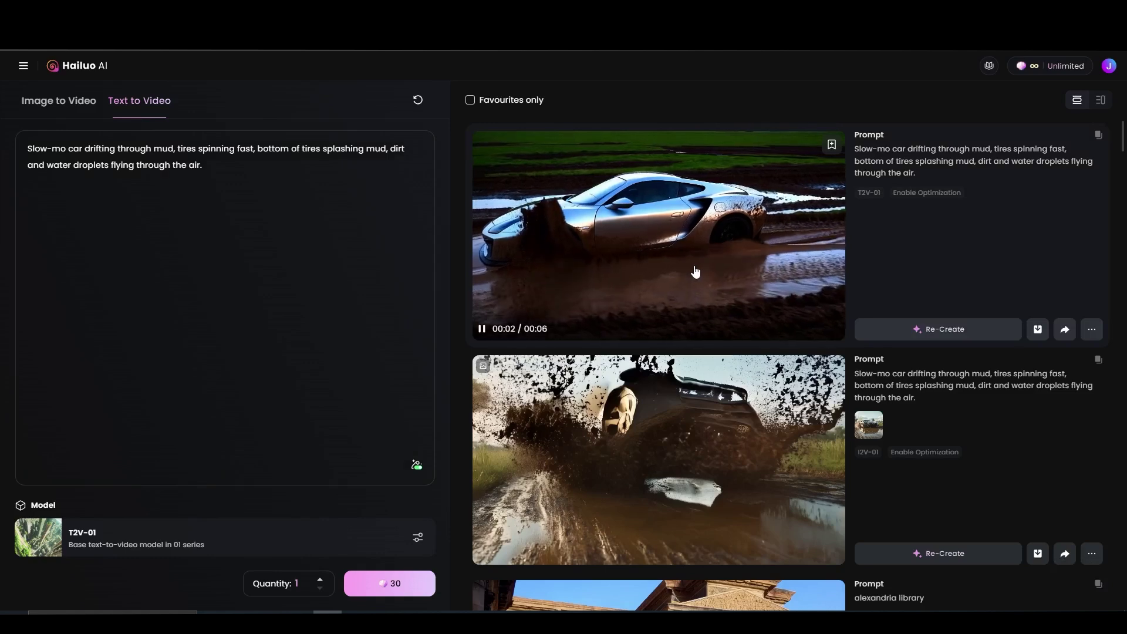
View the generated video of the silver car drifting through mud in the large player and return to the creation page.
{"action": "left_click", "coordinate": [723, 308]}
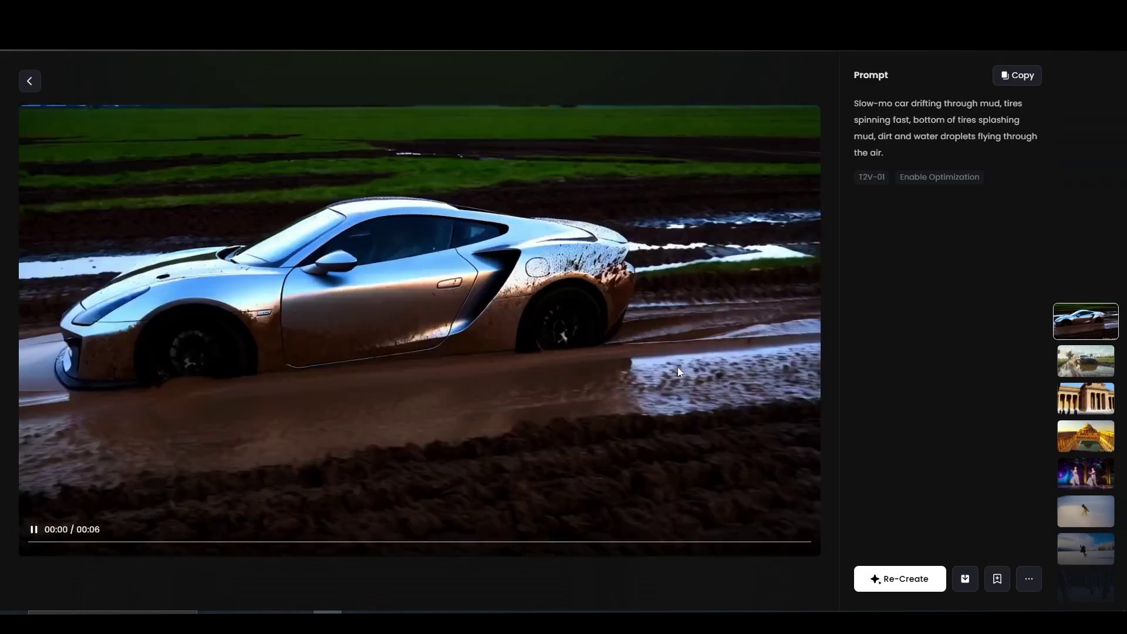
{"action": "left_click", "coordinate": [29, 81]}
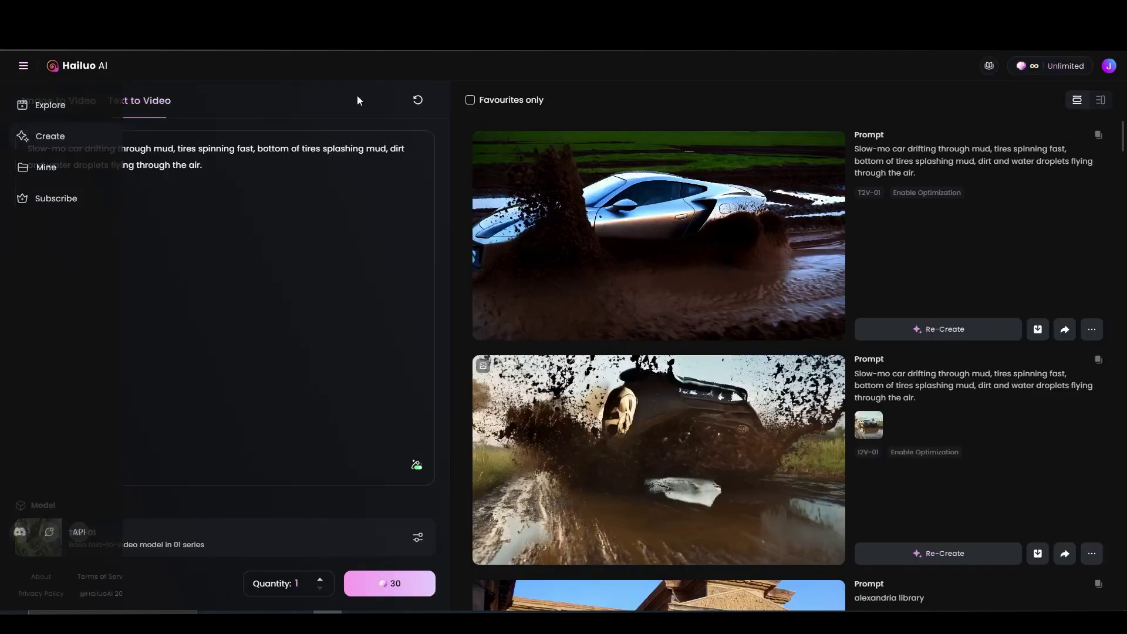